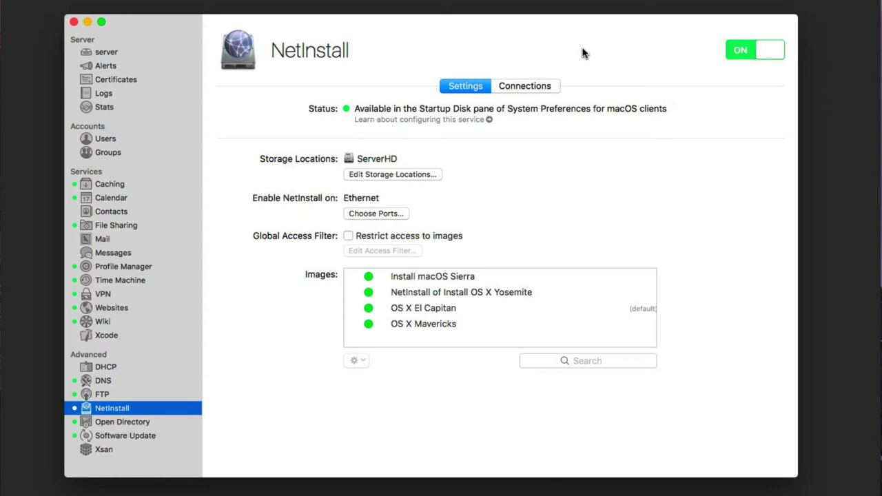
# - Minimize the NetInstall server window and dismiss the Finder parameter error
pyautogui.click(88, 22)
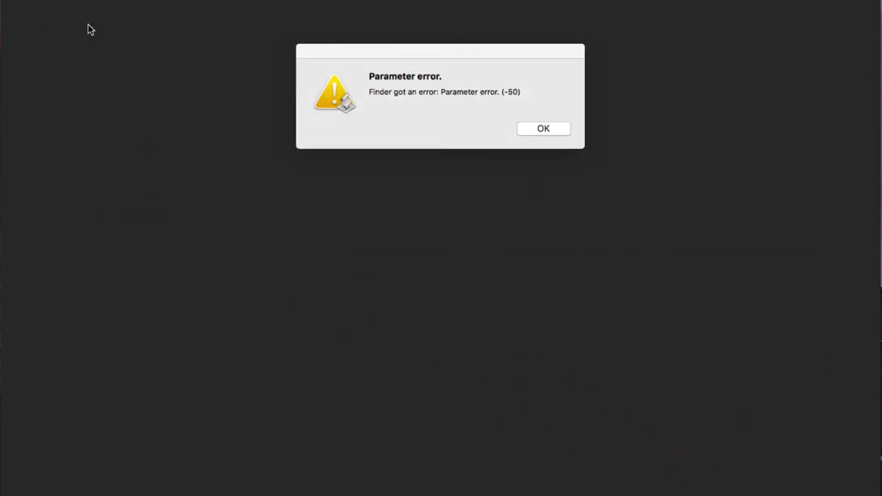
pyautogui.click(543, 126)
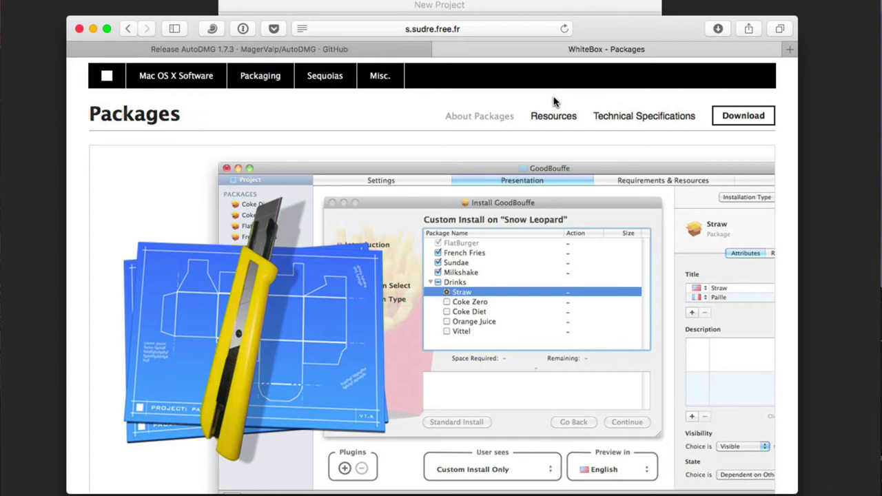
# - Read through the feature descriptions on the Packages web page, and minimize the browser window
pyautogui.scroll(-5, 520, 193)
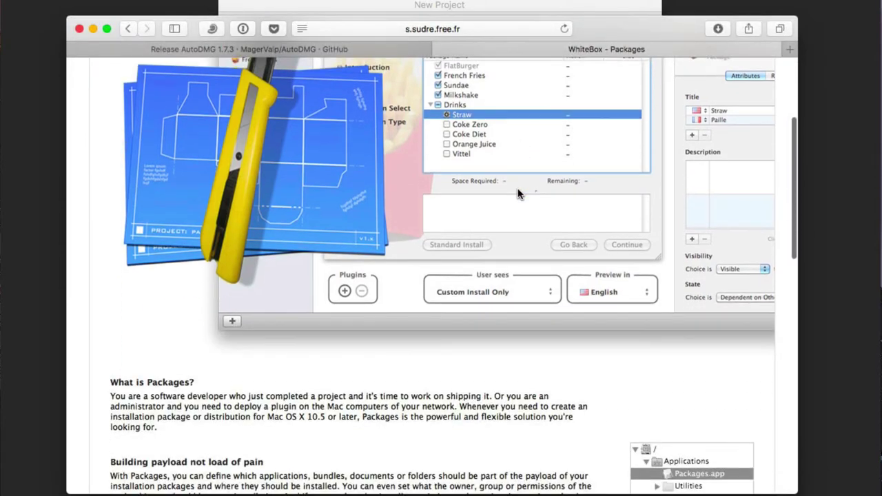
pyautogui.scroll(-5, 520, 192)
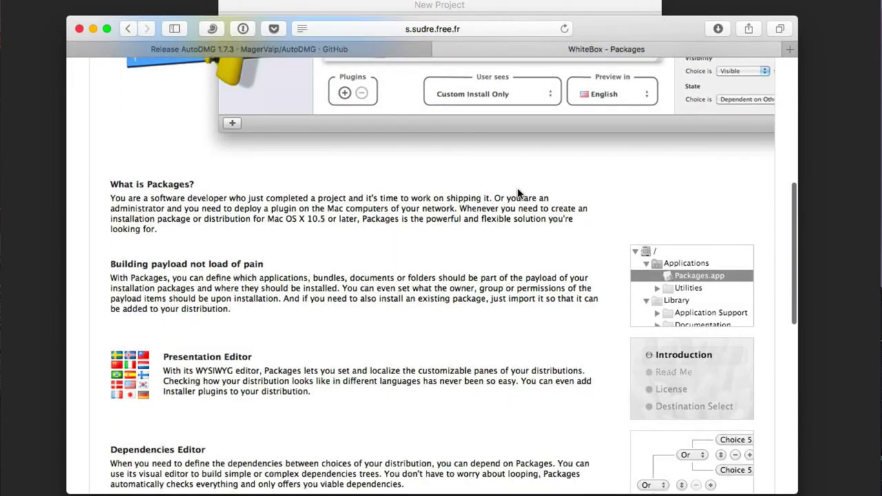
pyautogui.scroll(-1, 520, 193)
pyautogui.scroll(-2, 520, 193)
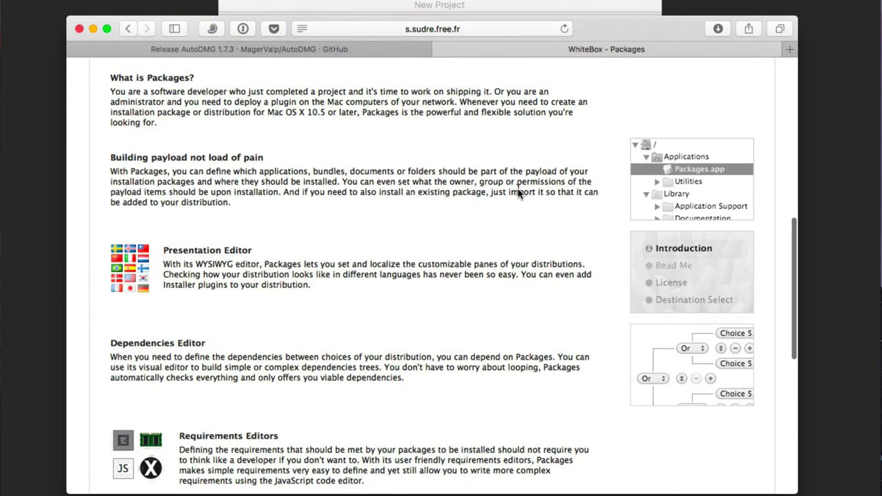
pyautogui.scroll(-5, 520, 193)
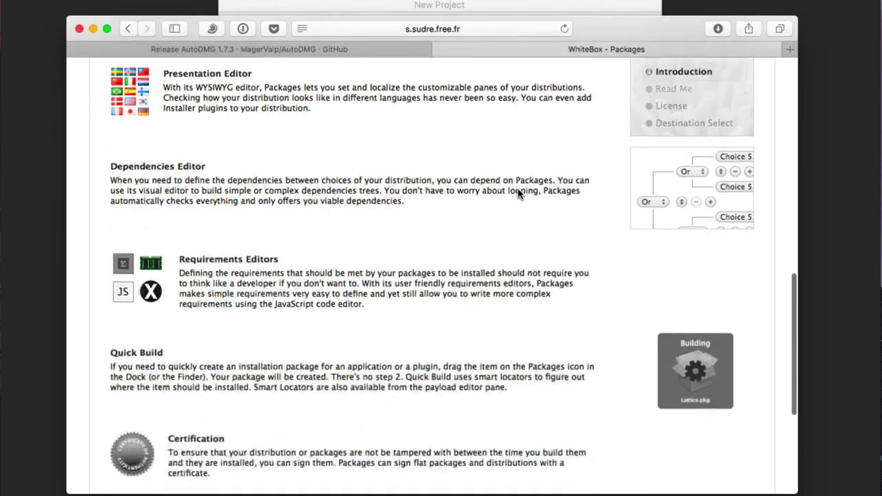
pyautogui.scroll(-3, 520, 193)
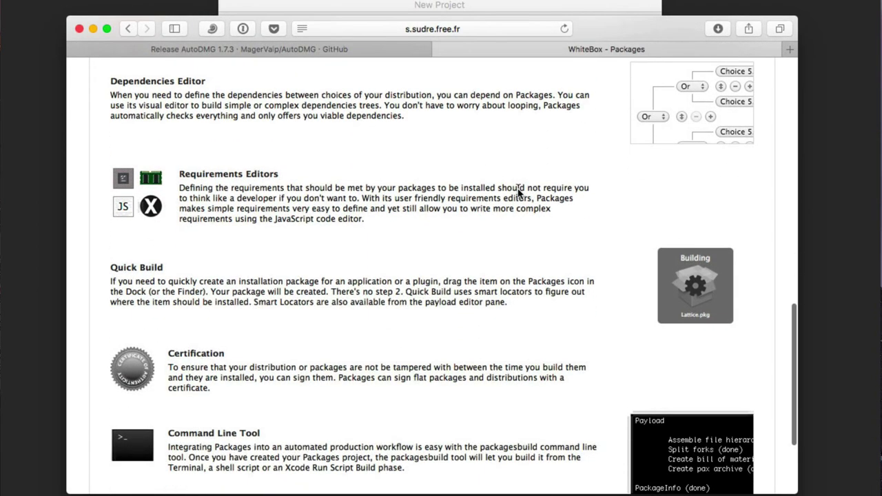
pyautogui.scroll(-3, 520, 193)
pyautogui.scroll(-2, 520, 193)
pyautogui.scroll(15, 520, 193)
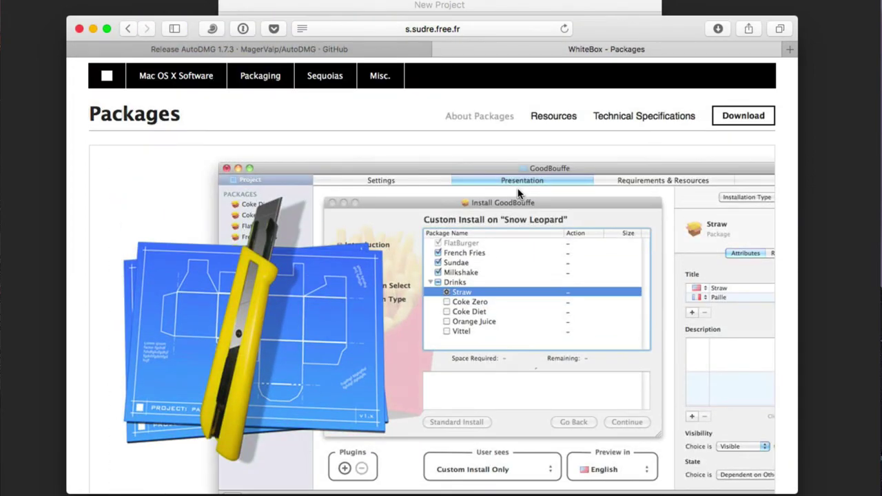
pyautogui.click(94, 29)
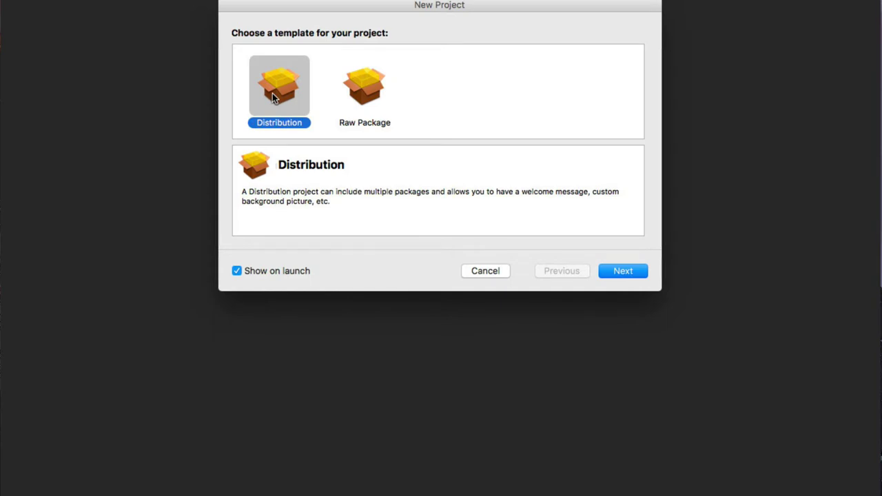
# - Choose the Raw Package template for the new project and name the project Install Desktop Pictures
pyautogui.click(364, 96)
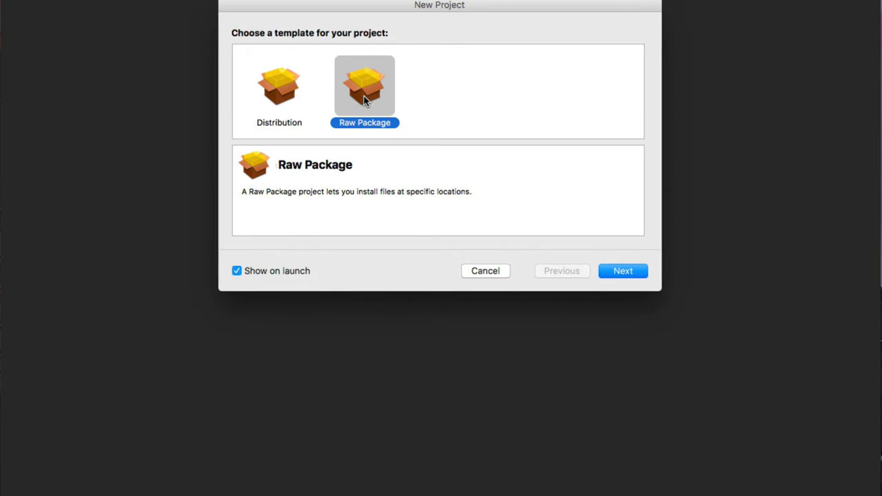
pyautogui.click(620, 271)
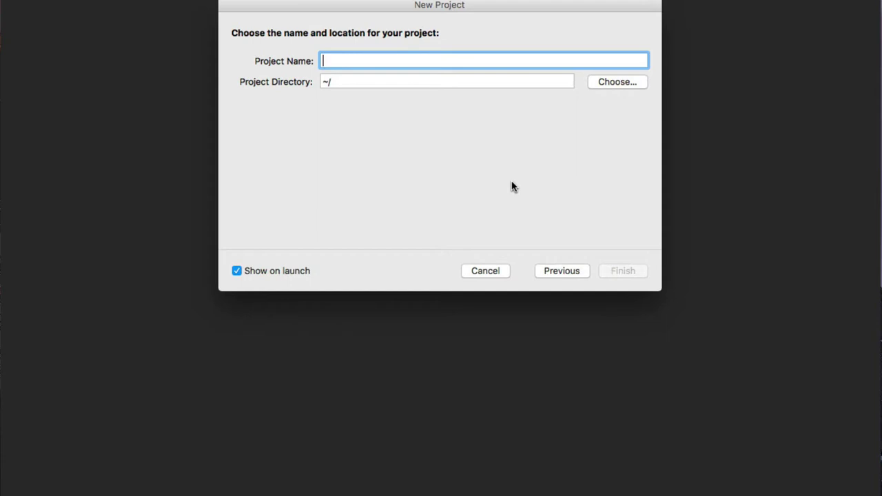
pyautogui.write('Ins')
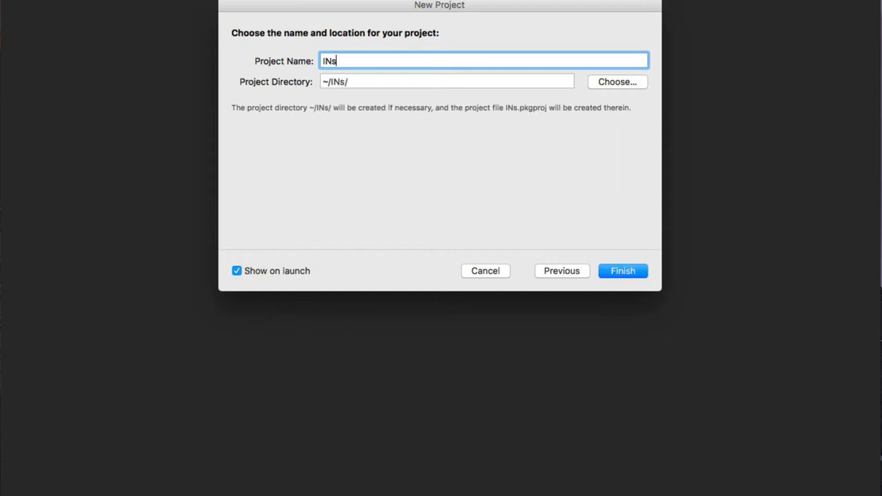
pyautogui.press('BackSpace')
pyautogui.press('BackSpace')
pyautogui.write('nstal')
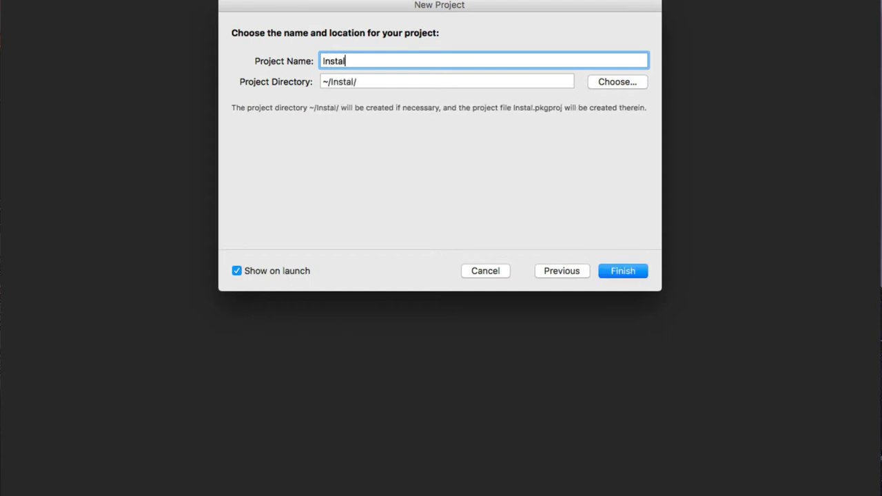
pyautogui.write('l Desktop')
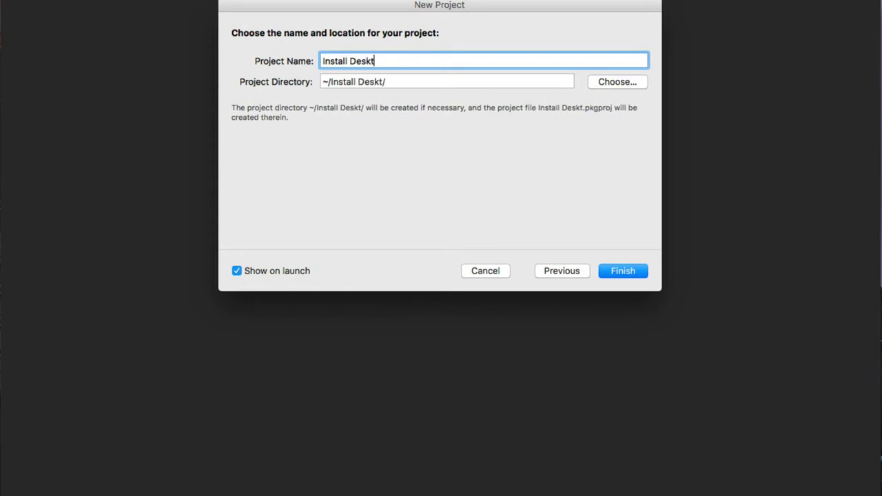
pyautogui.press('BackSpace')
pyautogui.press('BackSpace')
pyautogui.write('op')
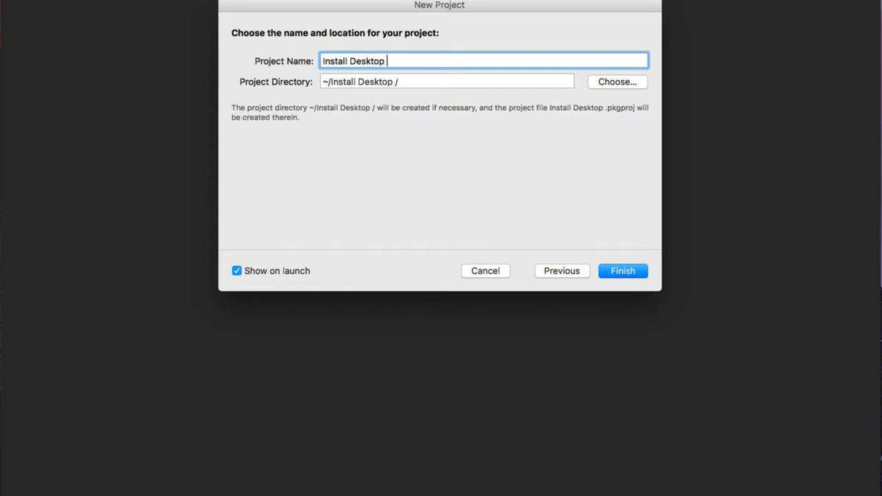
pyautogui.write(' Pictures')
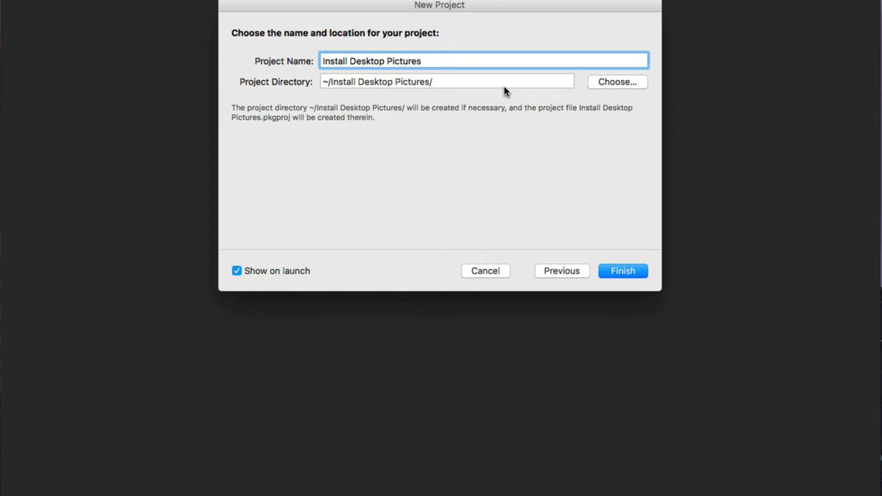
# - Store the project in the Server Files folder, finish creating it, and reposition its window on the screen
pyautogui.click(611, 82)
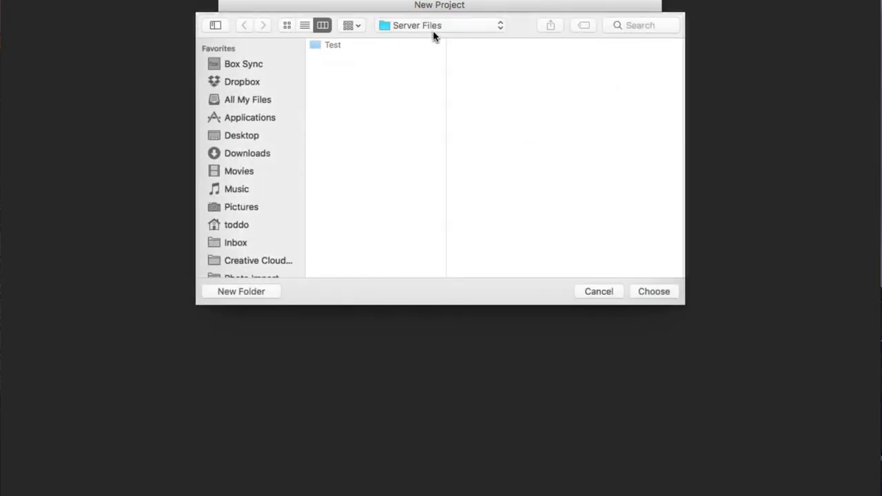
pyautogui.click(642, 295)
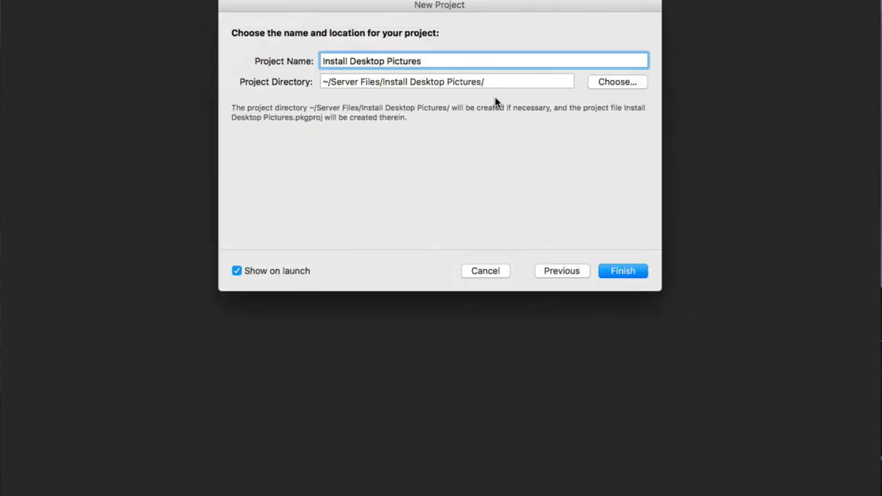
pyautogui.click(621, 273)
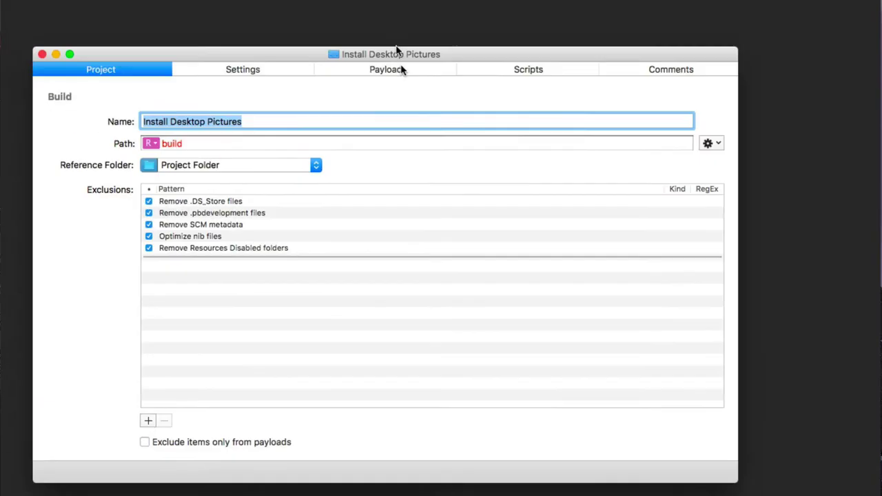
pyautogui.moveTo(397, 49); pyautogui.dragTo(456, 34)
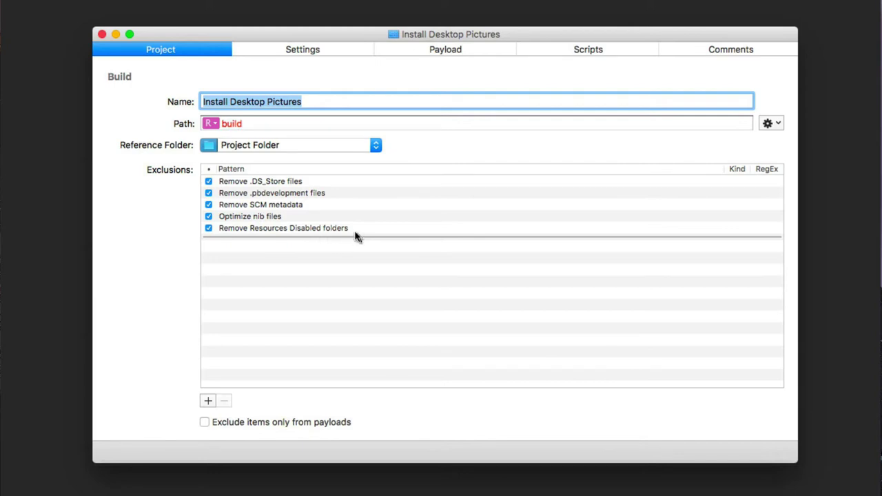
# - Look at the available choices for the project's reference folder
pyautogui.click(375, 146)
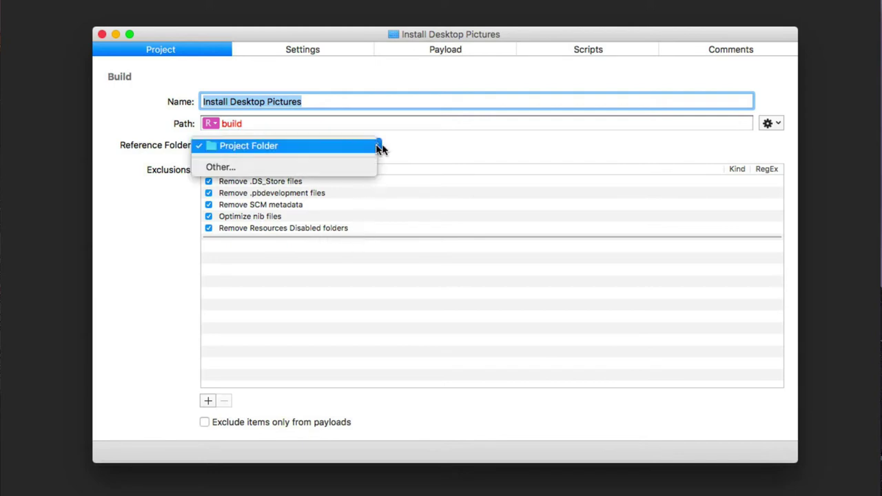
pyautogui.click(432, 152)
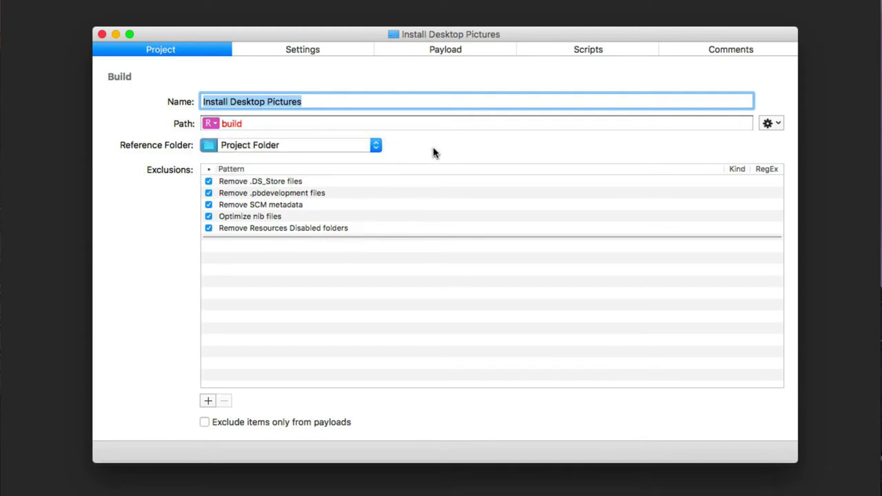
# - Set the package identifier to com.Server.pkg.InstallDesktopPictures and review the post-installation On Success choices
pyautogui.click(300, 54)
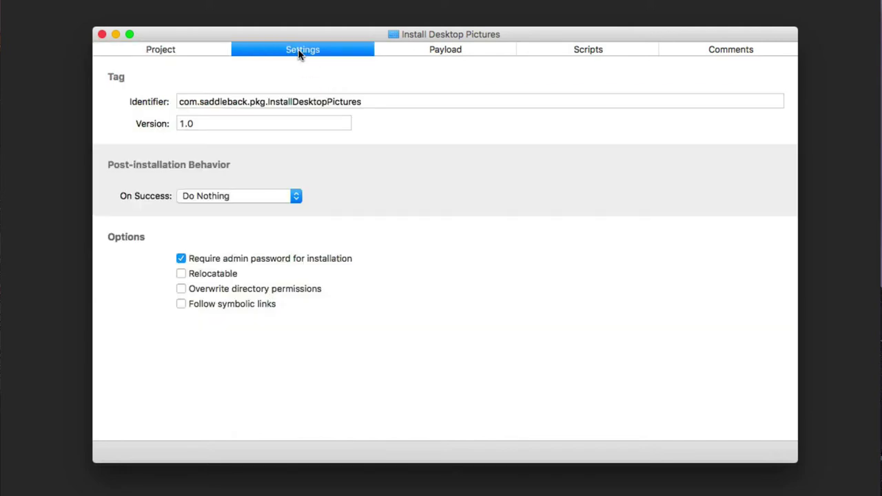
pyautogui.moveTo(247, 101); pyautogui.dragTo(199, 101)
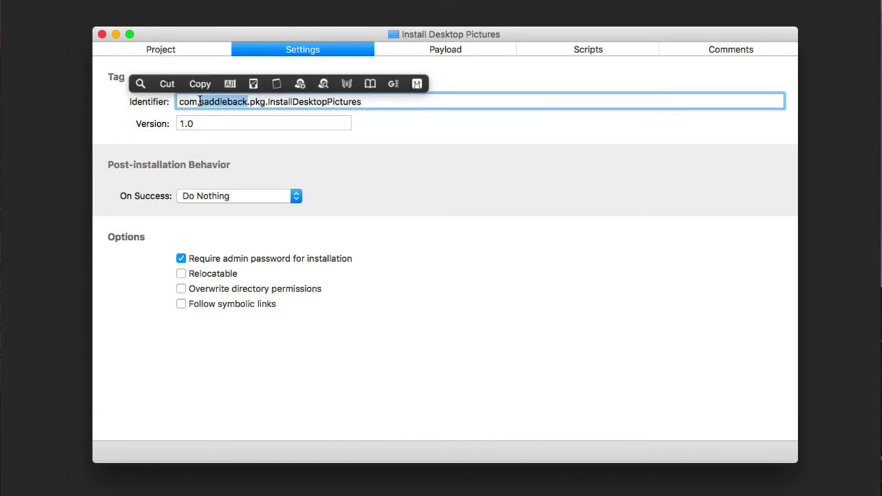
pyautogui.write('Server')
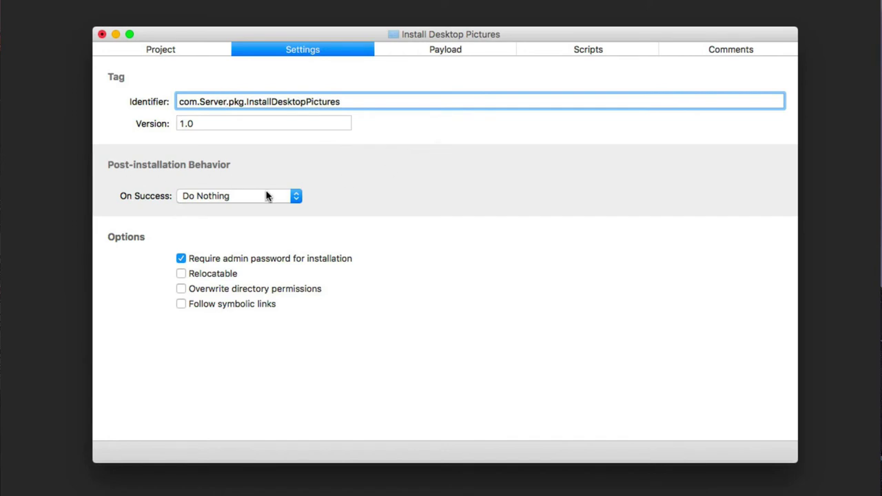
pyautogui.click(297, 196)
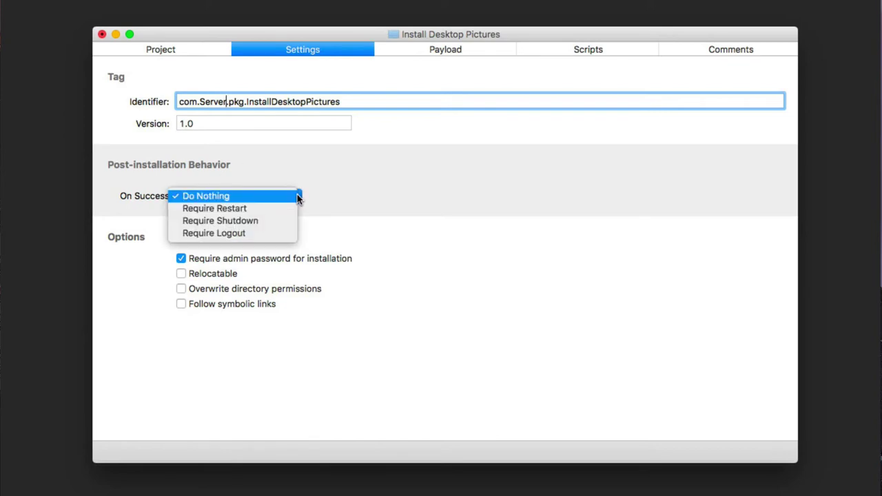
pyautogui.click(343, 193)
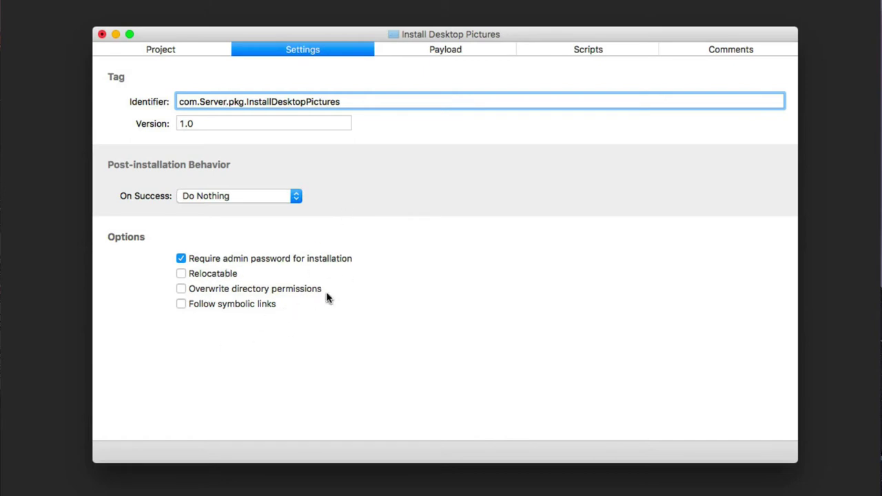
# - Examine the payload's destination folder tree, from Applications and the Library subfolders down to Users
pyautogui.click(446, 50)
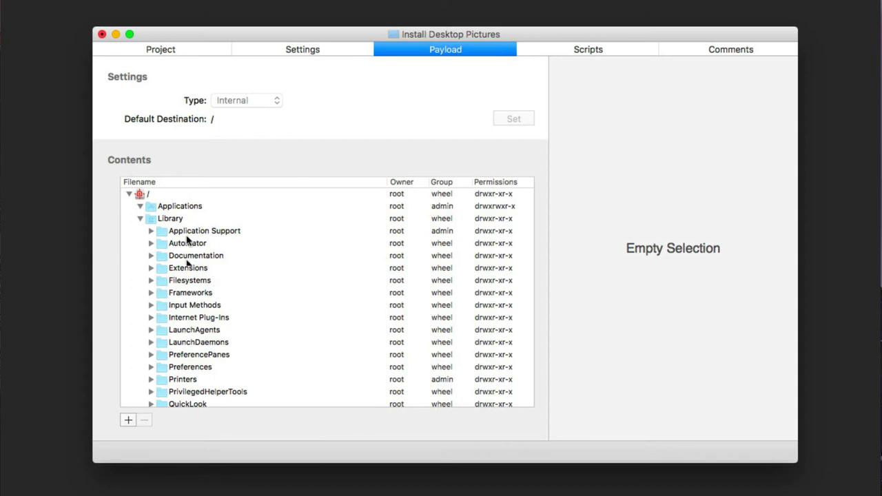
pyautogui.scroll(-1, 194, 295)
pyautogui.scroll(-5, 194, 295)
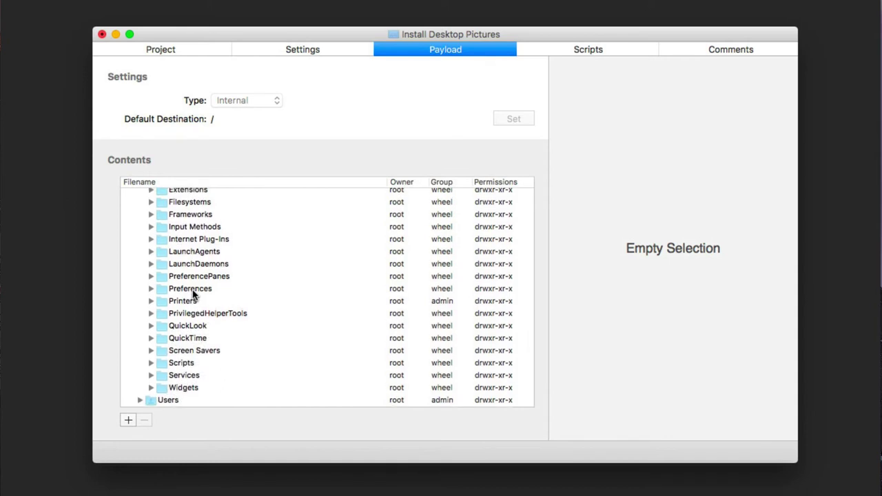
pyautogui.scroll(5, 193, 295)
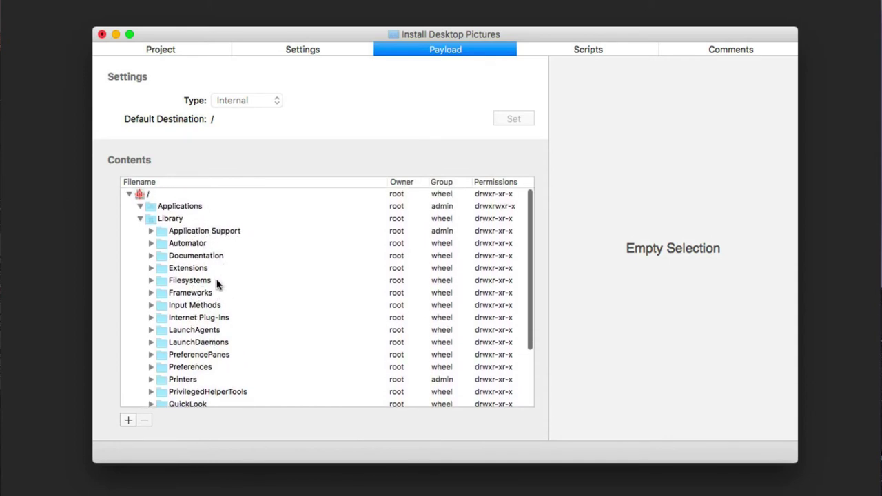
pyautogui.scroll(-1, 216, 281)
pyautogui.scroll(-3, 215, 282)
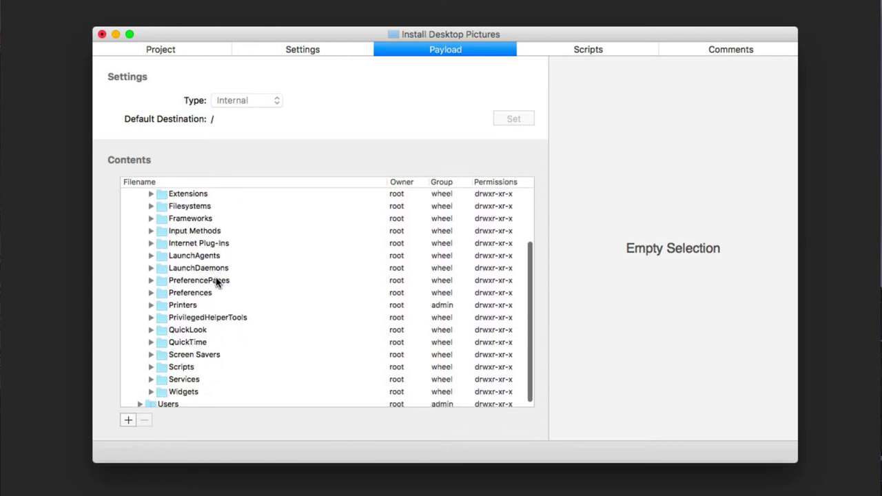
pyautogui.scroll(1, 216, 282)
pyautogui.scroll(2, 216, 281)
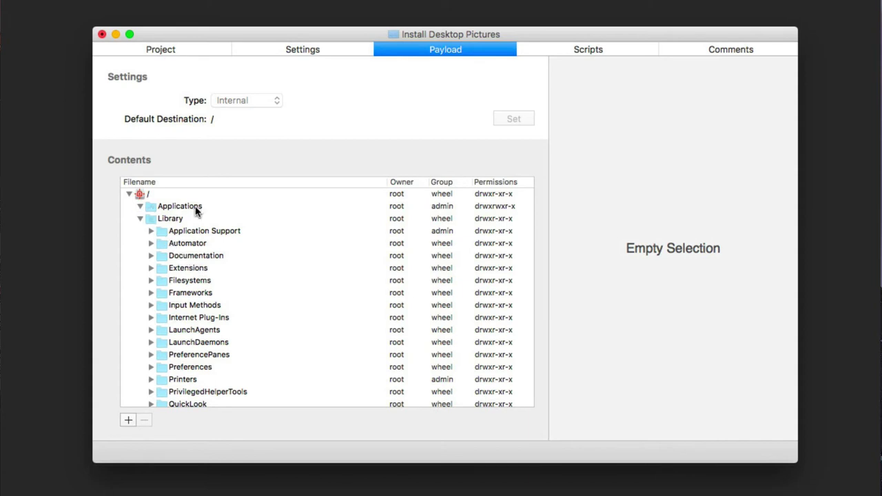
pyautogui.click(150, 232)
# - Add the Desktop Pictures folder from Pictures to the payload, using the Absolute Path reference style
pyautogui.click(128, 420)
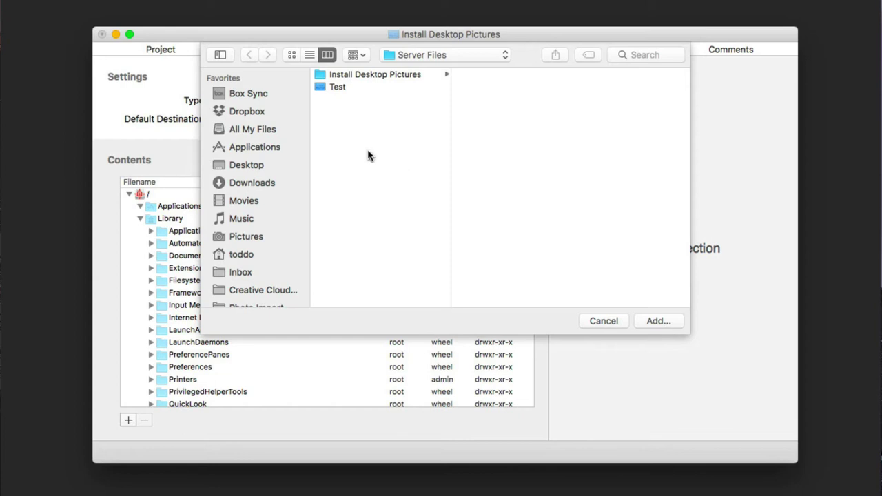
pyautogui.click(377, 76)
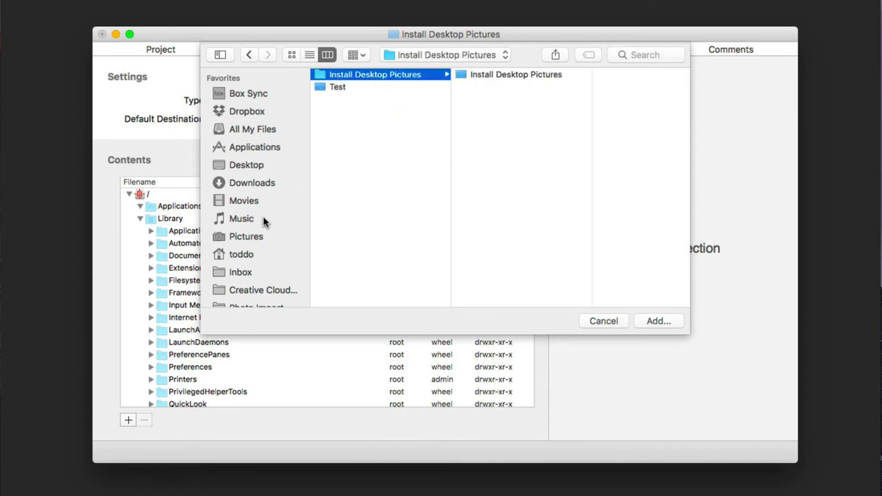
pyautogui.click(240, 237)
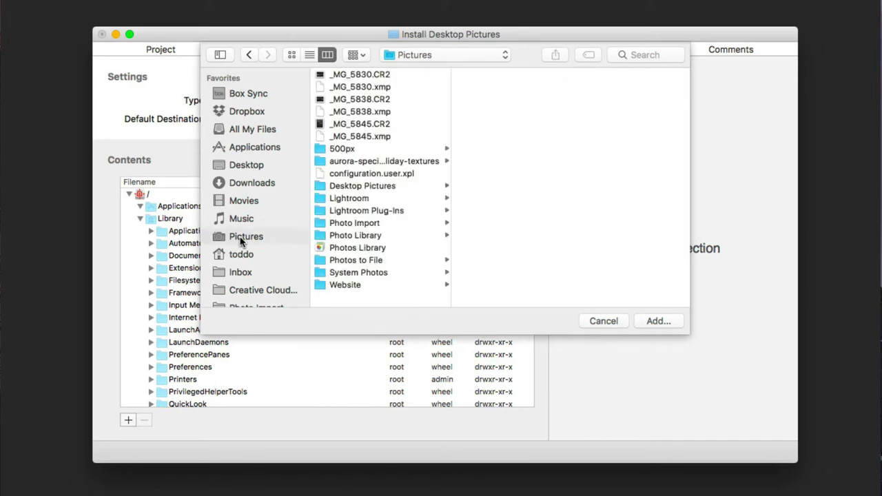
pyautogui.click(383, 188)
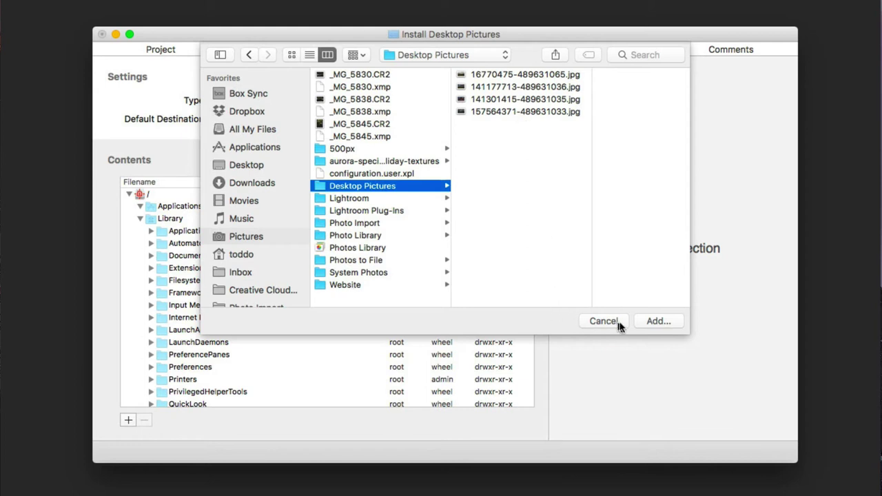
pyautogui.click(650, 321)
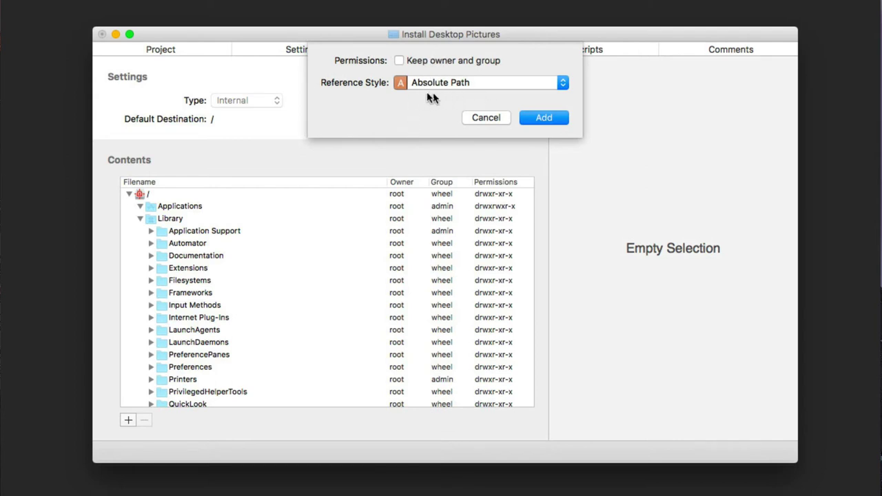
pyautogui.click(542, 118)
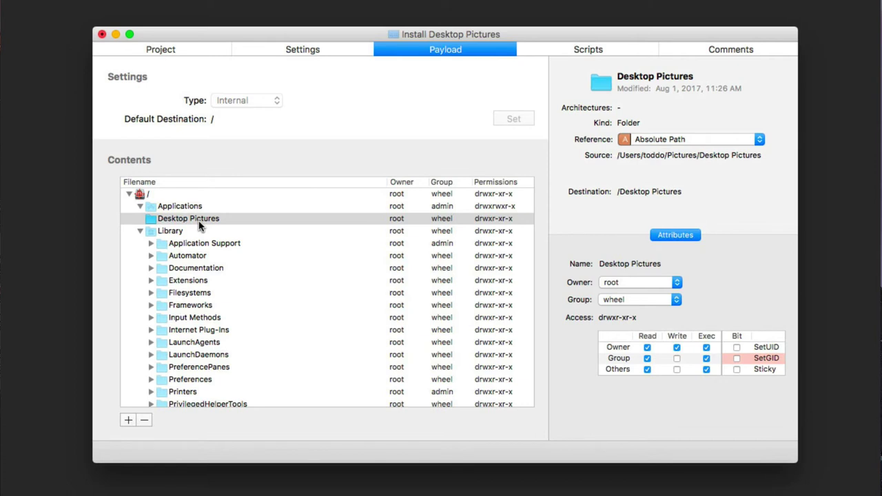
# - Move the Desktop Pictures folder into the Users folder of the payload tree, with the Library folder collapsed
pyautogui.scroll(-1, 200, 226)
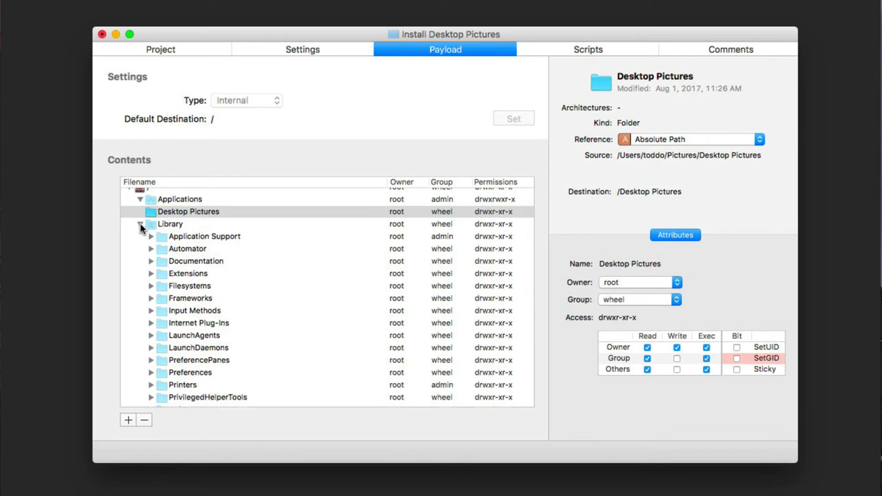
pyautogui.scroll(-3, 201, 297)
pyautogui.scroll(4, 200, 296)
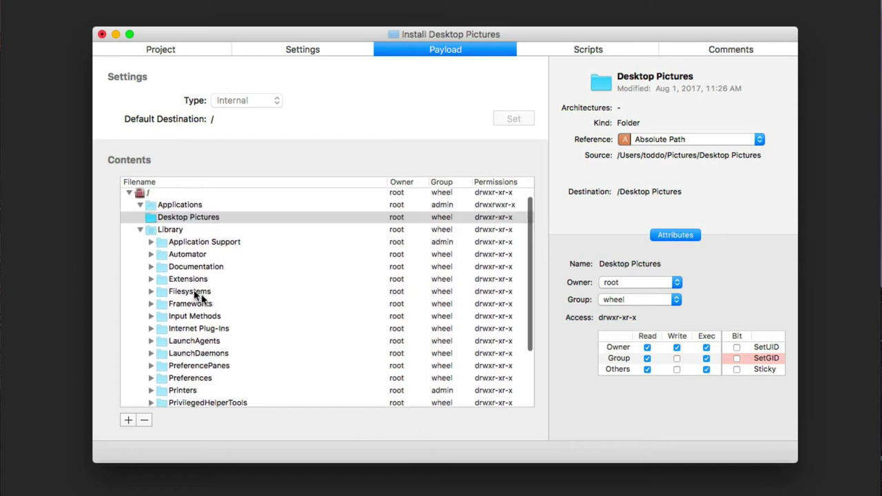
pyautogui.click(140, 230)
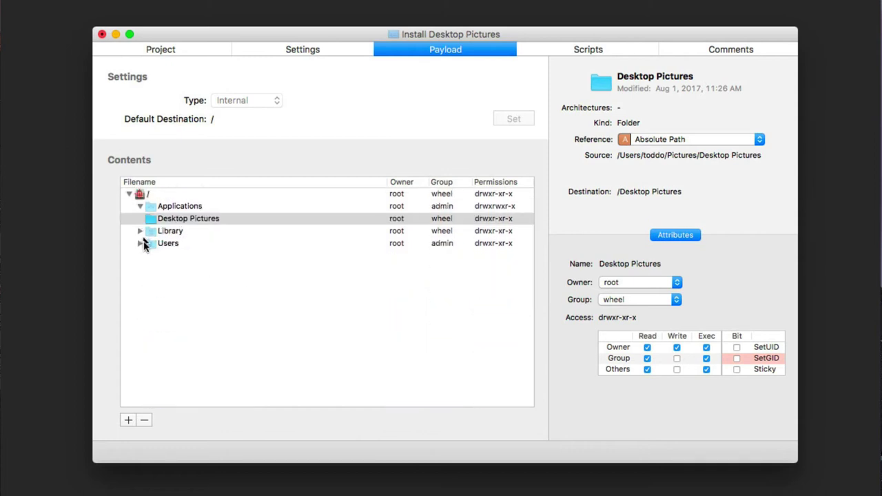
pyautogui.click(141, 244)
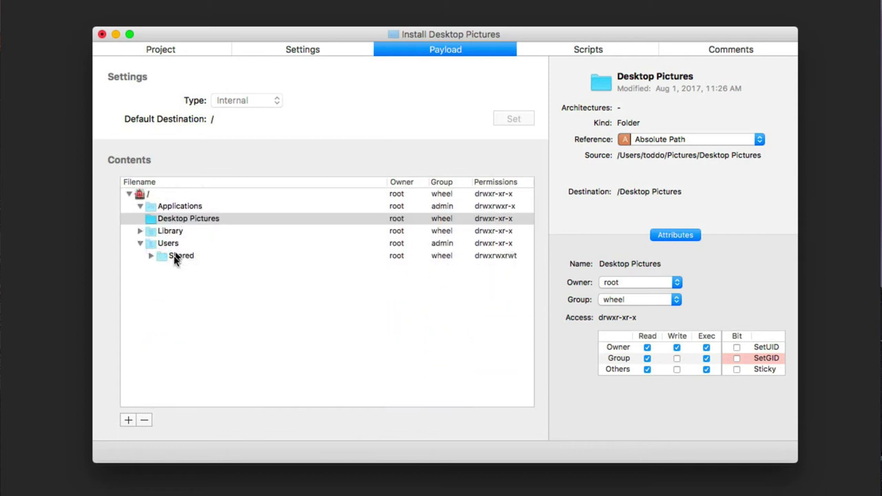
pyautogui.click(151, 256)
pyautogui.click(155, 220)
pyautogui.moveTo(157, 223); pyautogui.dragTo(161, 234)
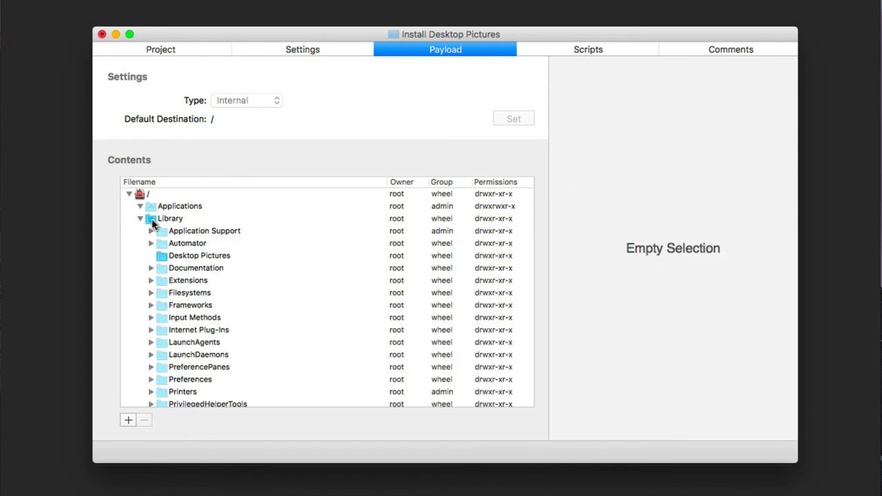
pyautogui.click(140, 219)
pyautogui.click(140, 219)
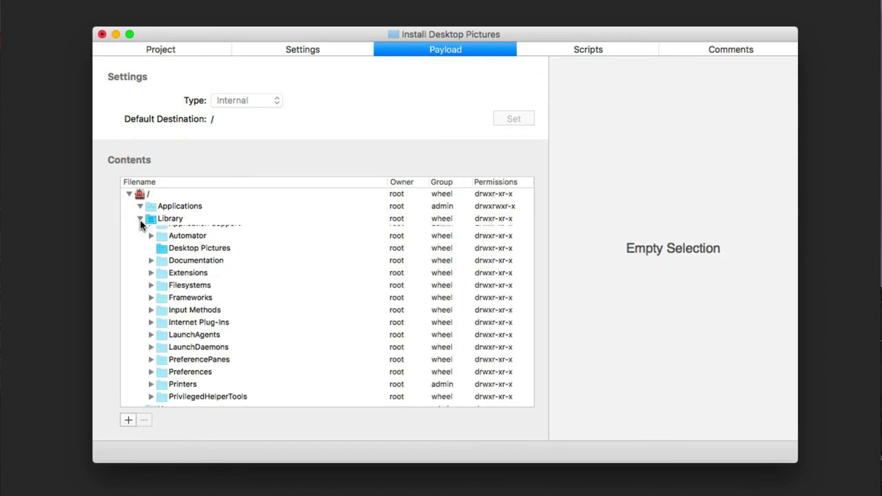
pyautogui.moveTo(163, 259); pyautogui.dragTo(146, 254)
pyautogui.click(141, 232)
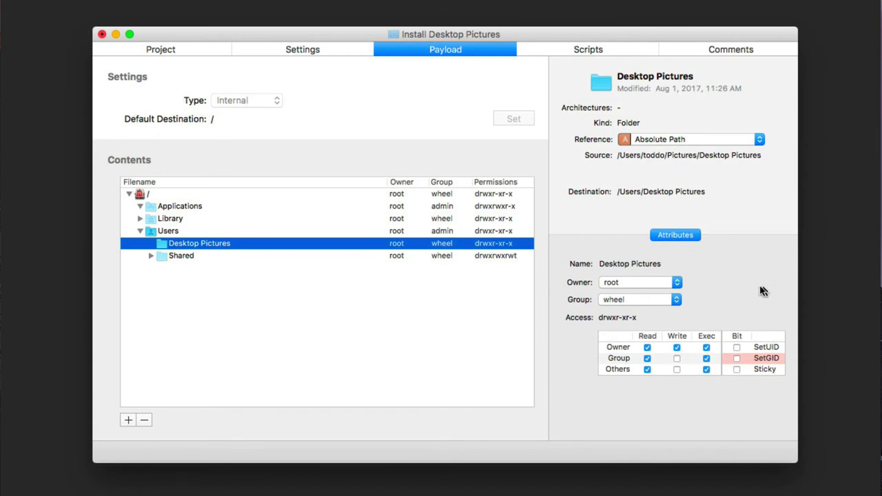
# - Review the package's installation scripts, the file choices for additional resources, and the comments area without adding anything
pyautogui.click(588, 49)
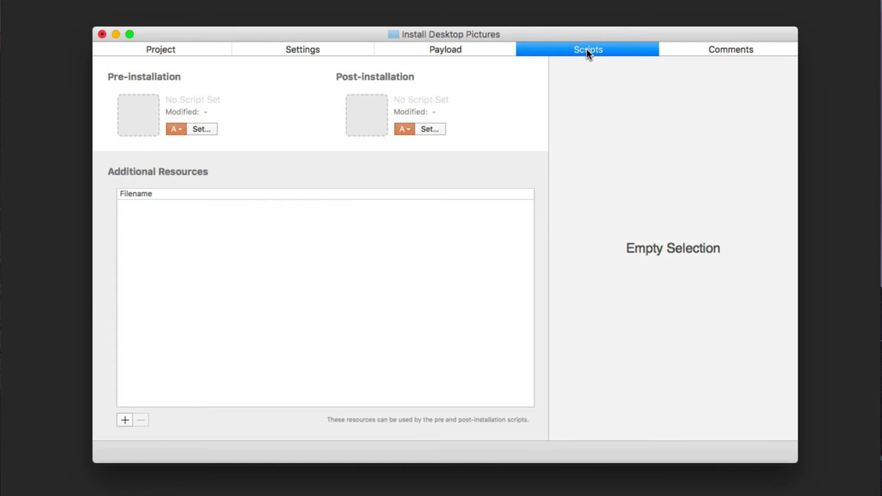
pyautogui.click(124, 420)
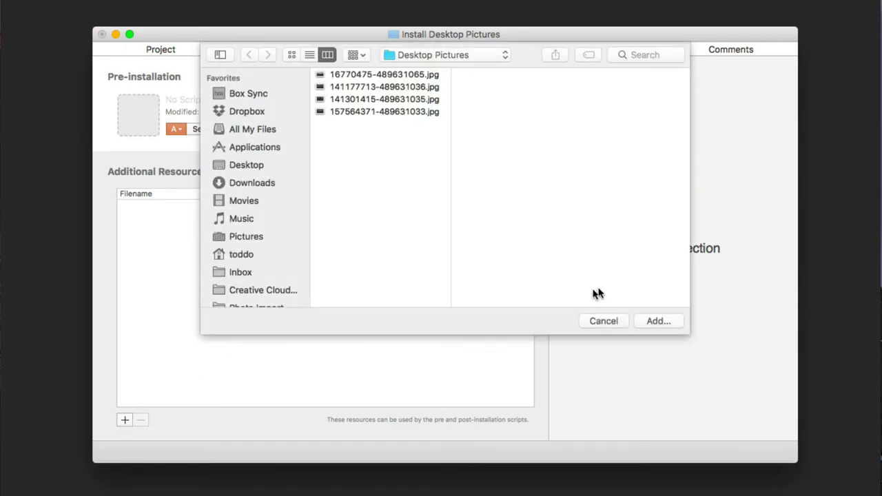
pyautogui.click(601, 321)
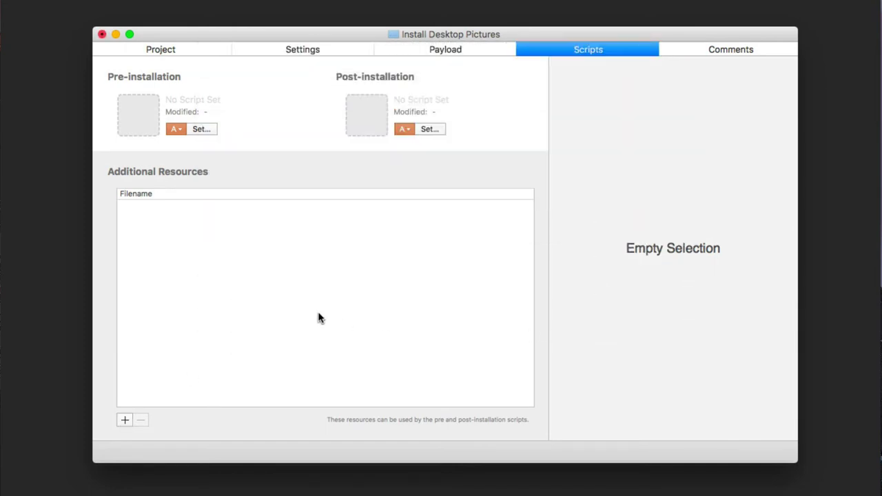
pyautogui.click(718, 54)
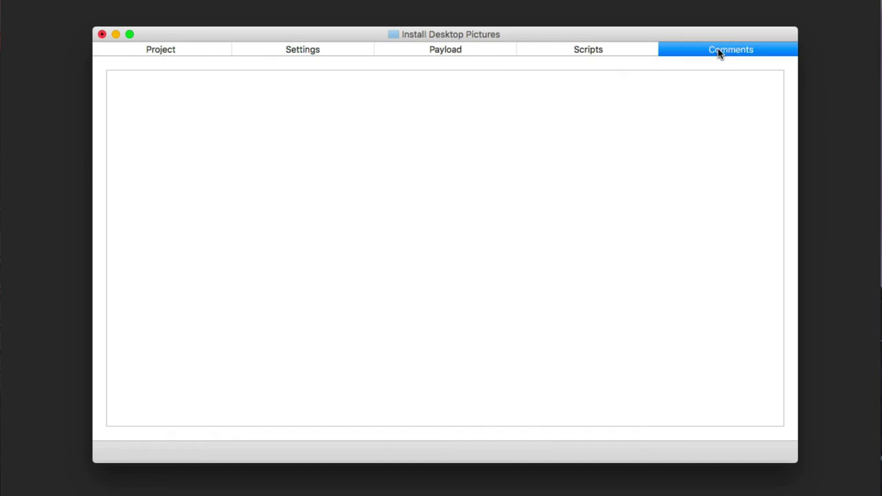
pyautogui.click(591, 53)
# - Build the Install Desktop Pictures project, saving its changes first, and inspect the build log's individual stages
pyautogui.click(191, 55)
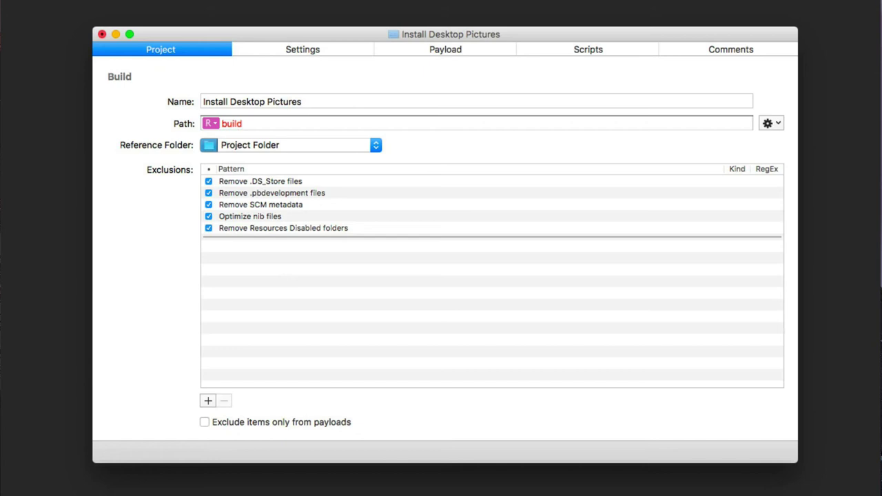
pyautogui.press('super+b')
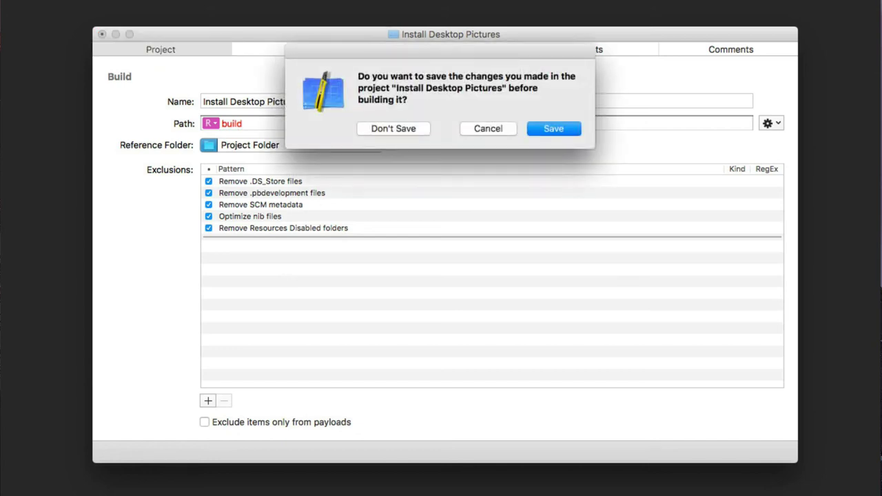
pyautogui.click(547, 134)
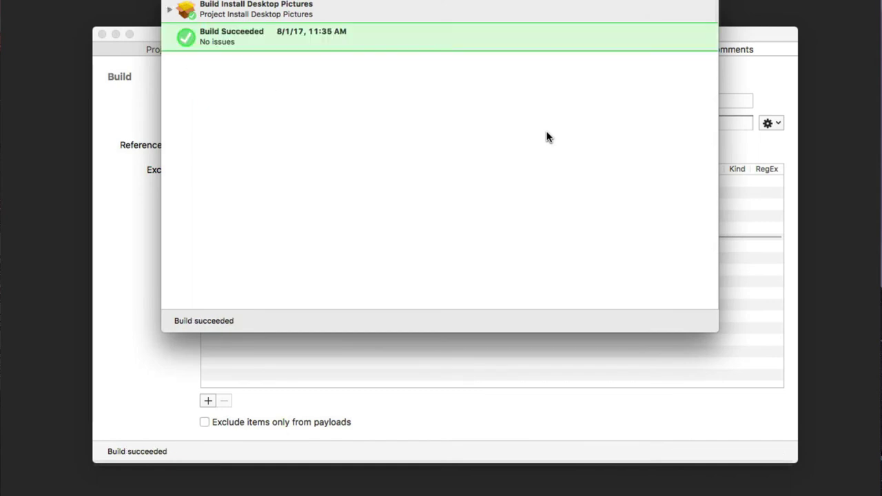
pyautogui.click(168, 9)
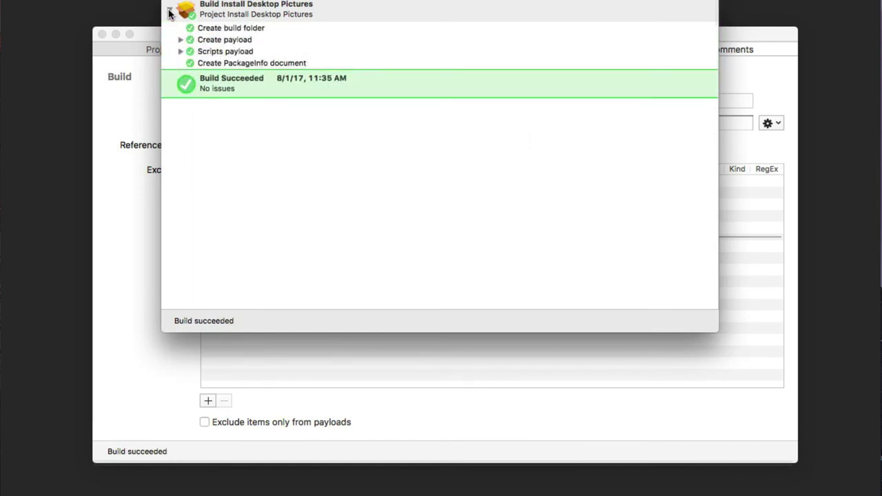
pyautogui.click(169, 11)
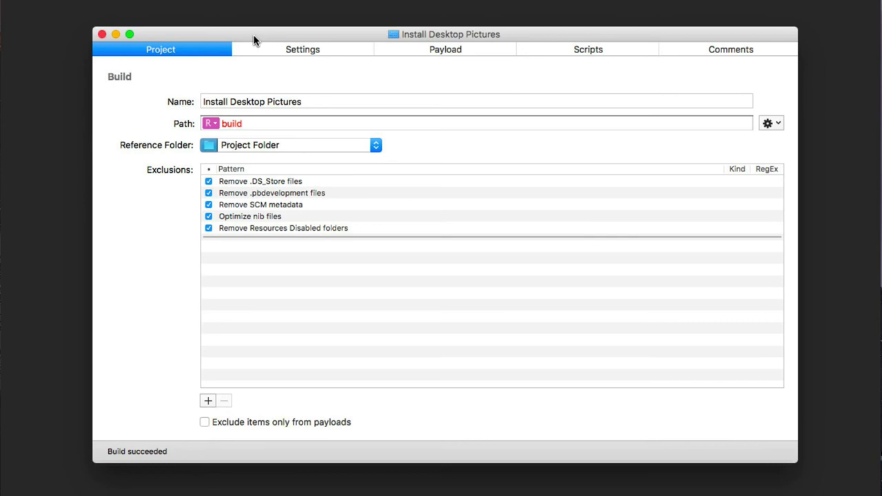
# - Minimize the project and, in Finder, move Install Desktop Pictures.pkg from the project's build folder in Server Files to the desktop
pyautogui.click(116, 34)
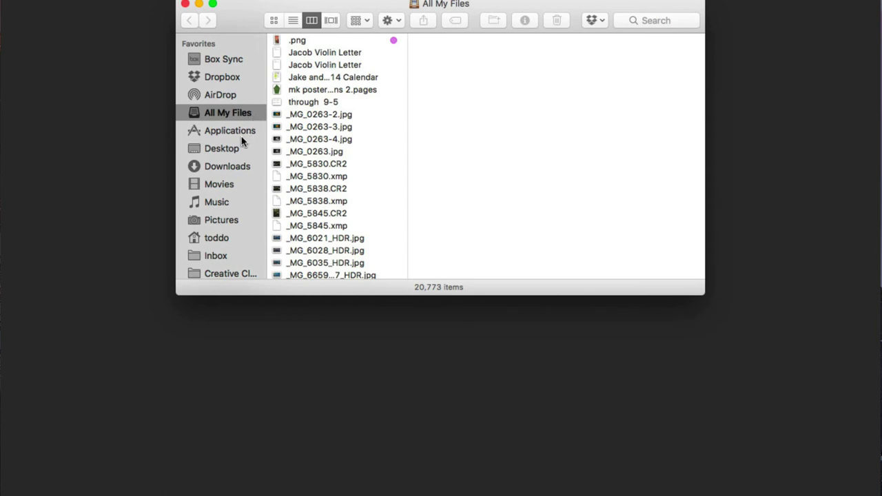
pyautogui.scroll(-2, 238, 167)
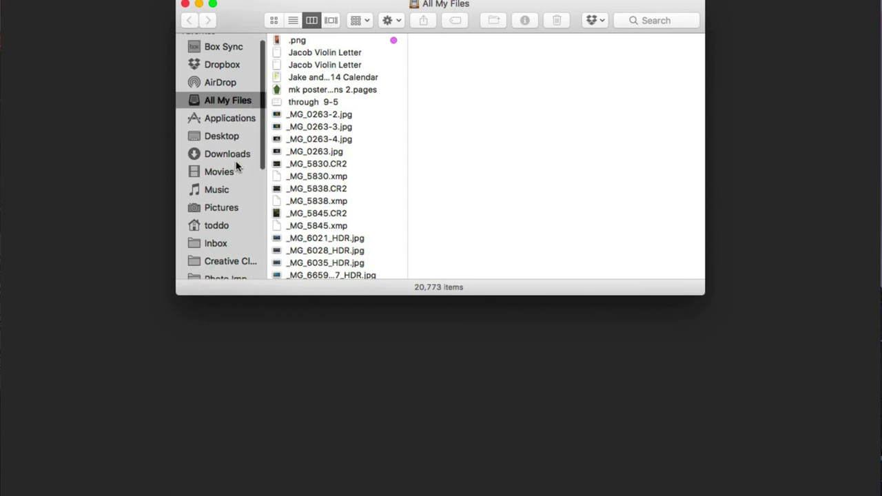
pyautogui.click(209, 216)
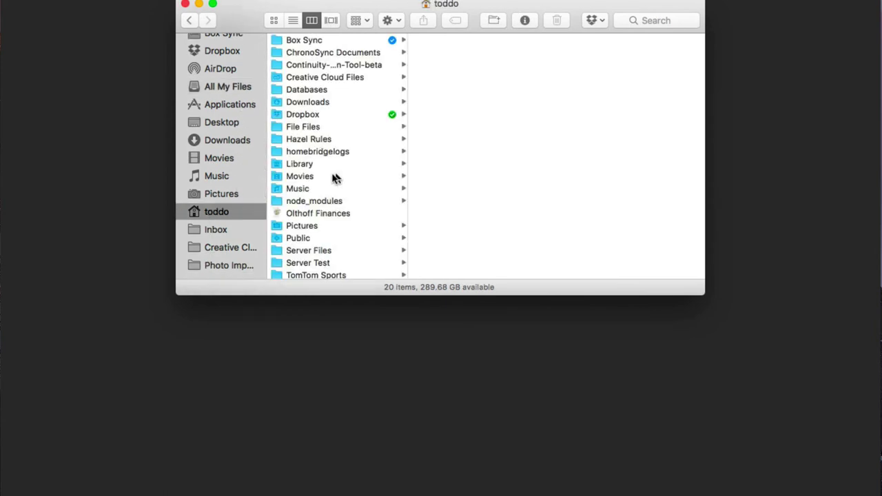
pyautogui.click(320, 255)
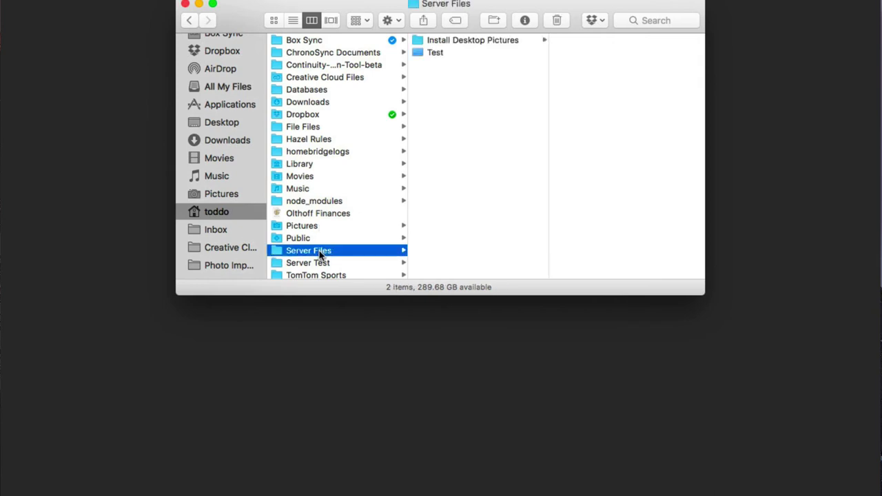
pyautogui.click(483, 43)
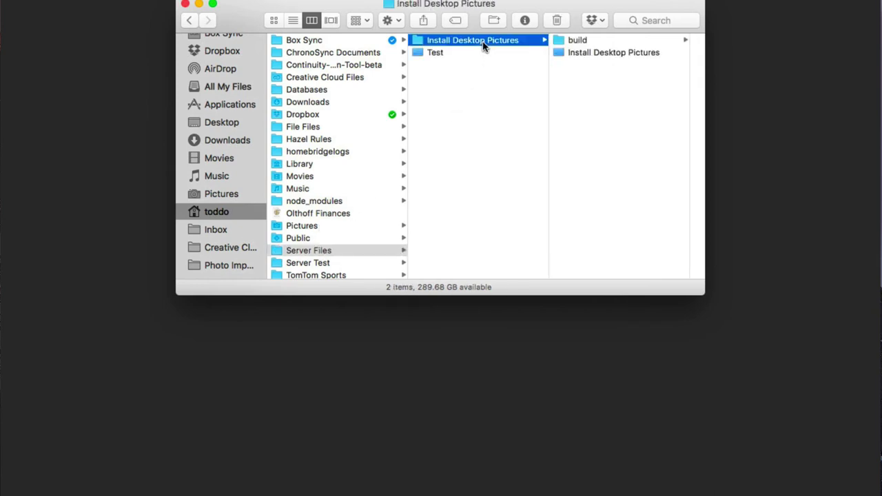
pyautogui.click(590, 43)
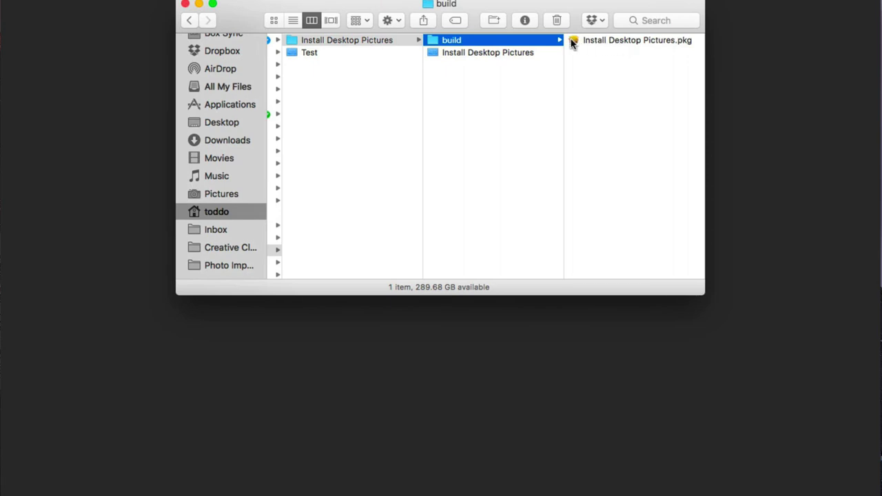
pyautogui.moveTo(571, 43); pyautogui.dragTo(788, 260)
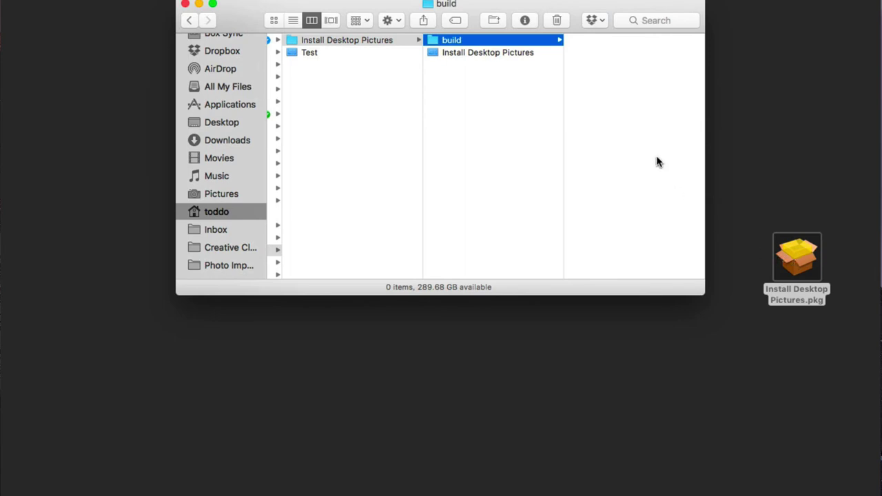
pyautogui.click(185, 5)
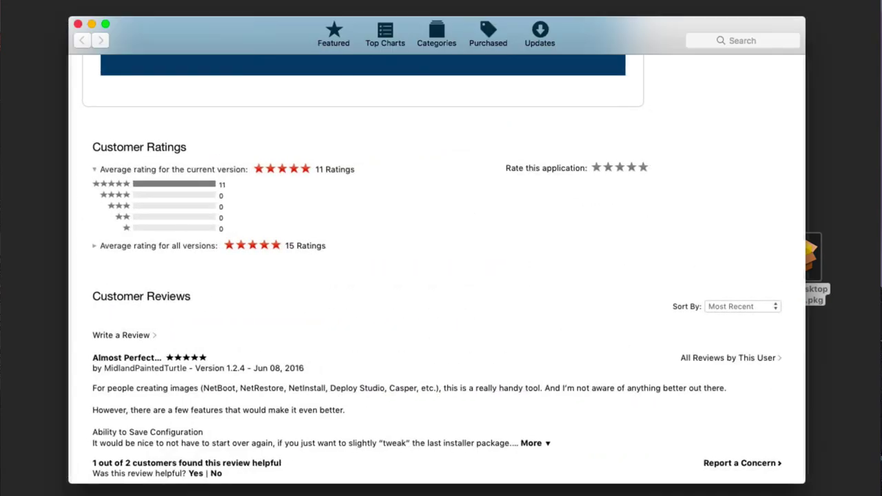
# - Examine the CreateUserPkg description and the screenshot of its account and package fields in the App Store
pyautogui.scroll(2, 429, 265)
pyautogui.scroll(5, 428, 265)
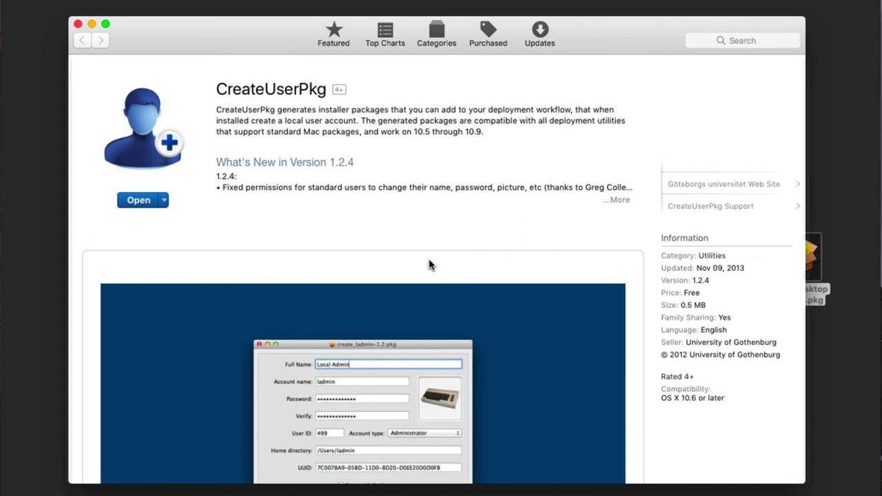
pyautogui.scroll(-3, 428, 265)
pyautogui.scroll(3, 390, 343)
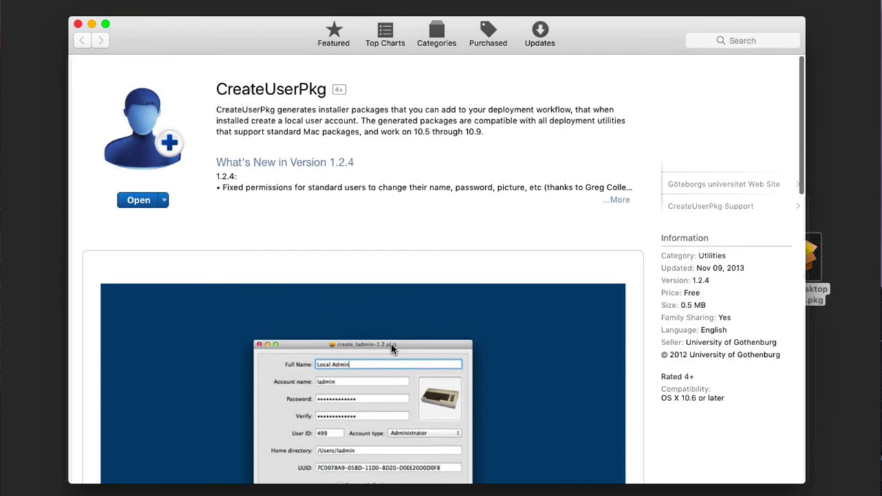
pyautogui.scroll(-1, 391, 343)
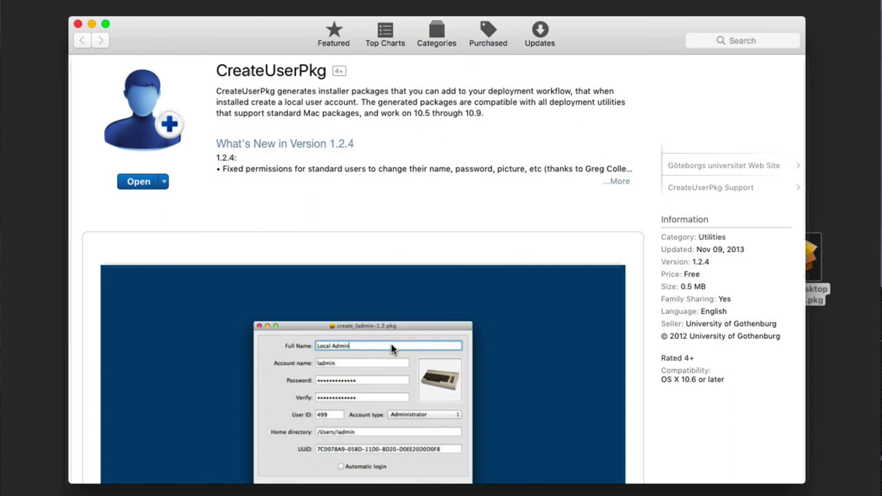
pyautogui.scroll(-2, 390, 348)
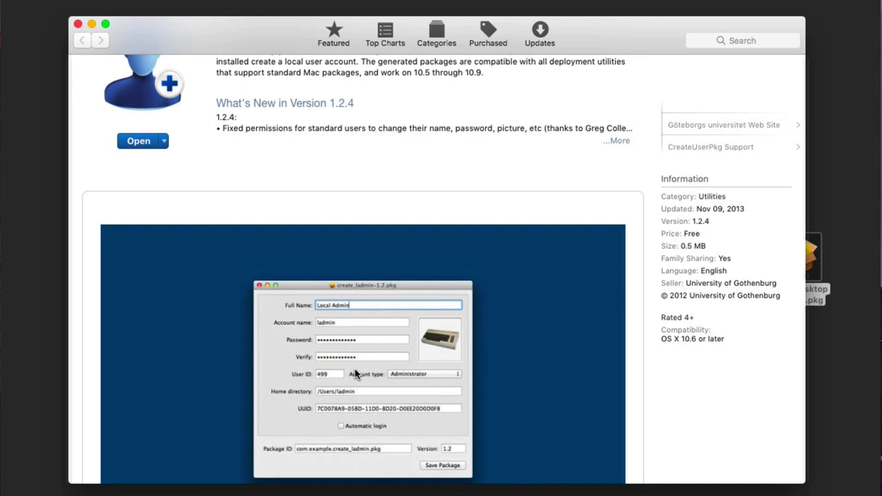
pyautogui.scroll(3, 355, 373)
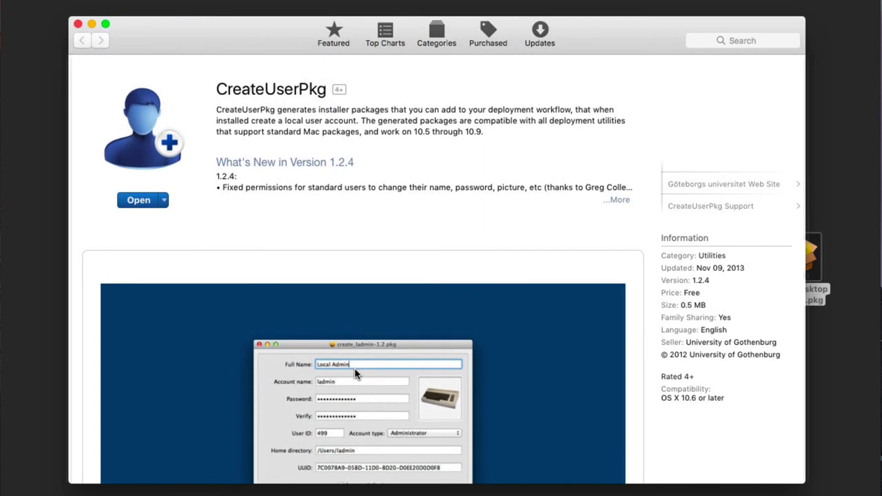
# - Minimize the App Store window and switch to an untitled package in CreateUserPkg
pyautogui.click(92, 24)
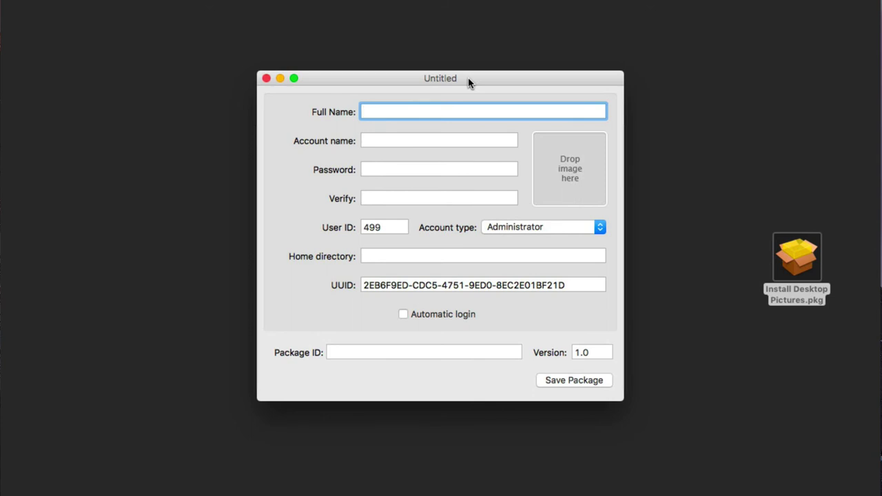
pyautogui.write('Administrator')
pyautogui.press('BackSpace')
pyautogui.press('BackSpace')
pyautogui.press('BackSpace')
pyautogui.press('BackSpace')
pyautogui.press('BackSpace')
pyautogui.press('BackSpace')
pyautogui.press('BackSpace')
pyautogui.press('BackSpace')
pyautogui.press('BackSpace')
pyautogui.press('BackSpace')
pyautogui.press('BackSpace')
pyautogui.press('BackSpace')
pyautogui.press('BackSpace')
# - Fill in the account details with full name Office Admin, the account password and its verification, keeping Administrator as the account type
pyautogui.write('Office Admin')
pyautogui.press('Tab')
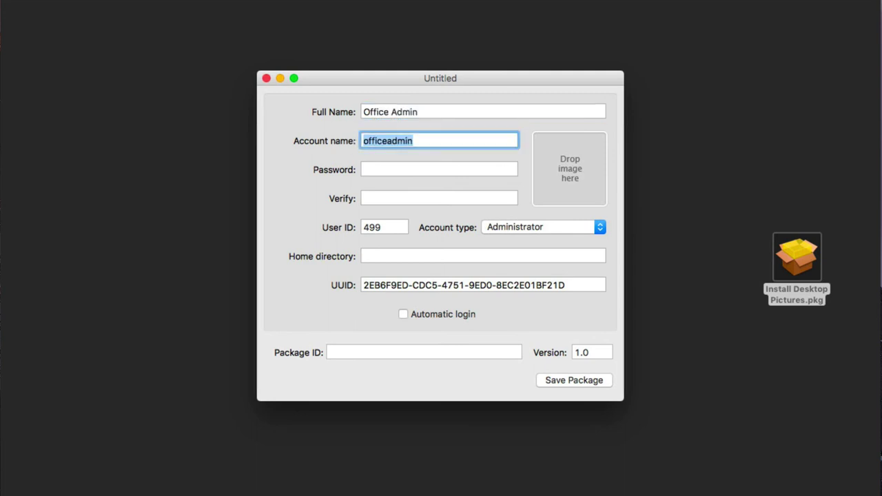
pyautogui.click(439, 170)
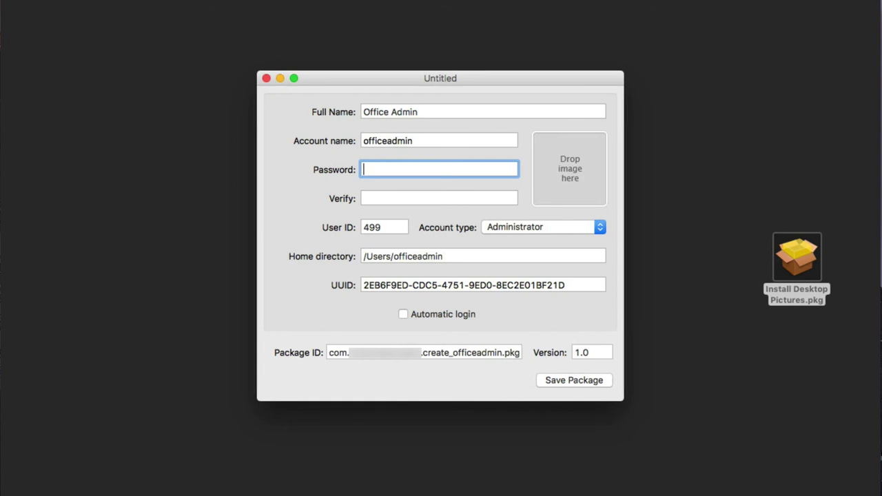
pyautogui.write('****')
pyautogui.click(438, 198)
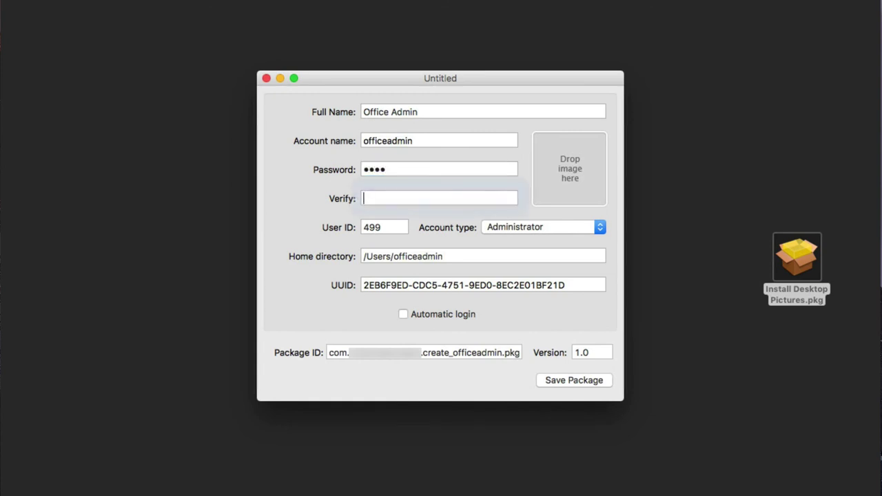
pyautogui.write('****')
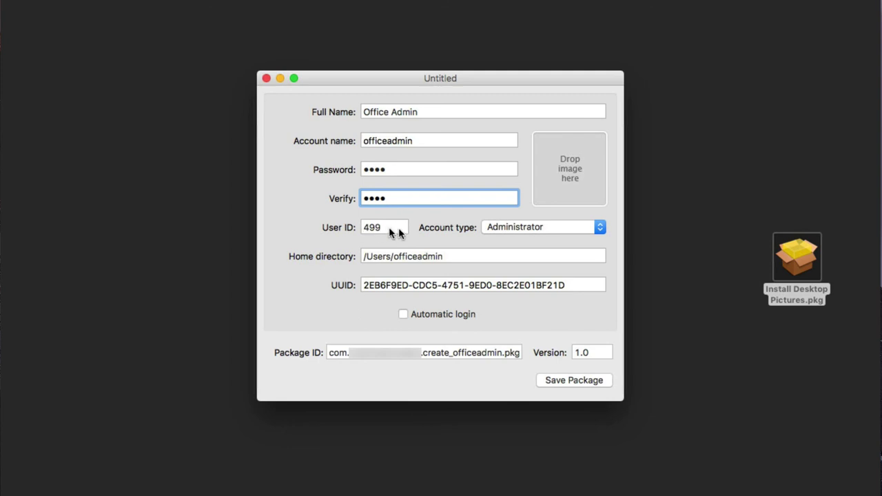
pyautogui.click(600, 228)
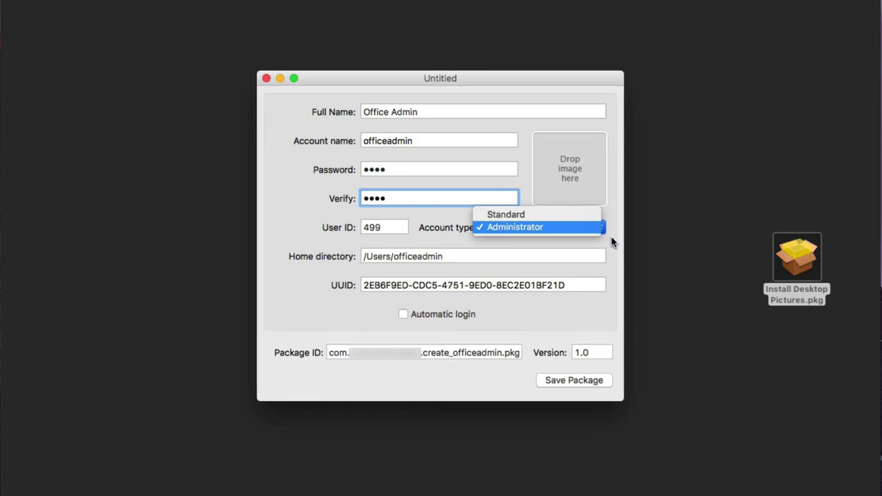
pyautogui.click(611, 241)
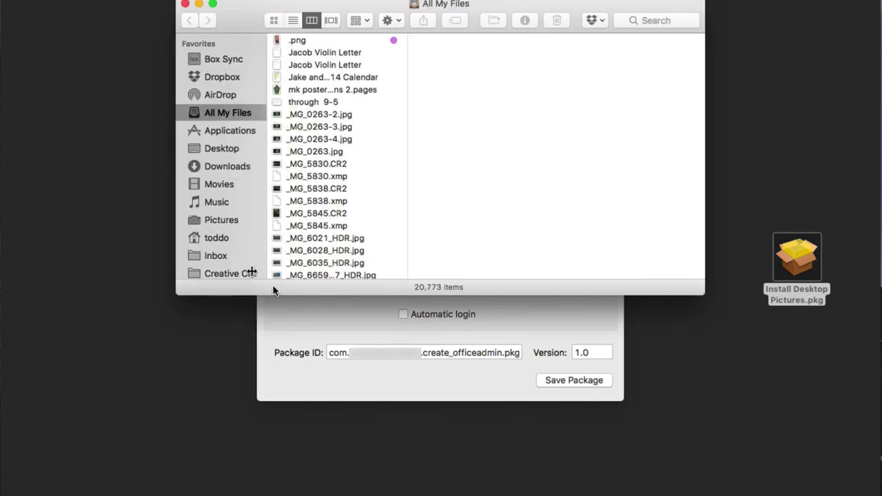
# - Add the bio picture from Finder's Pictures > System Photos > Profile Icons folder as the account image and close the Finder window
pyautogui.click(215, 220)
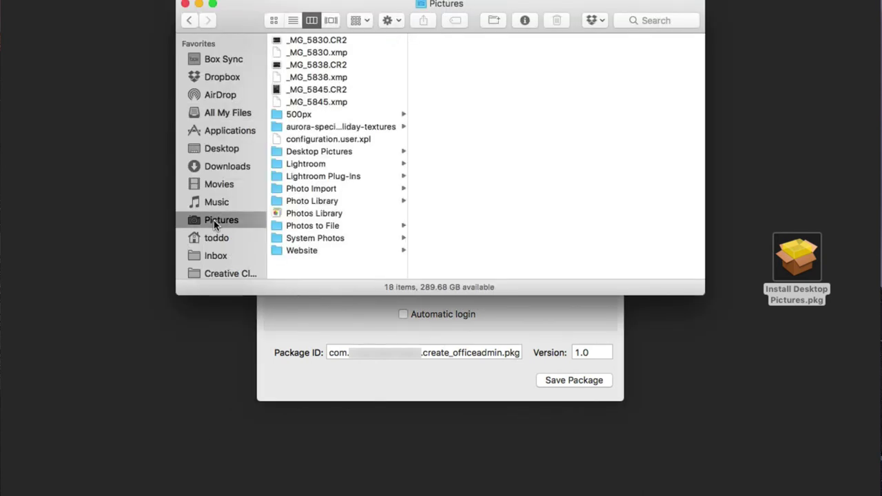
pyautogui.click(321, 238)
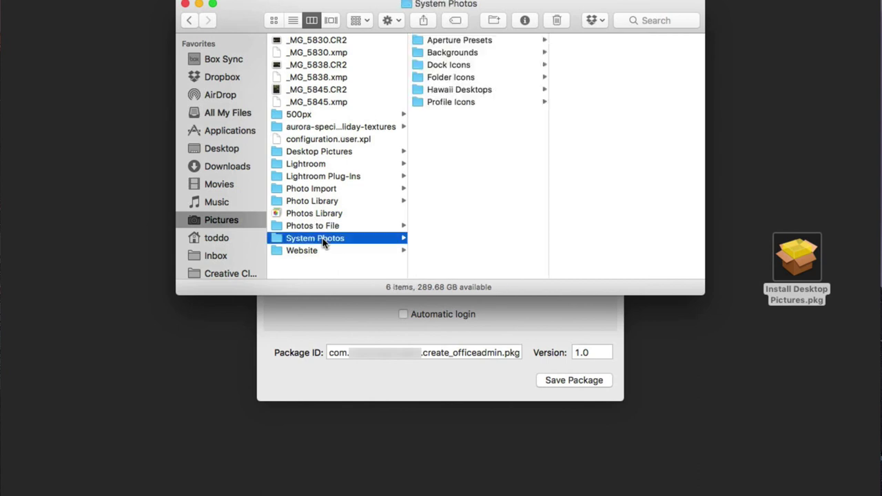
pyautogui.click(464, 102)
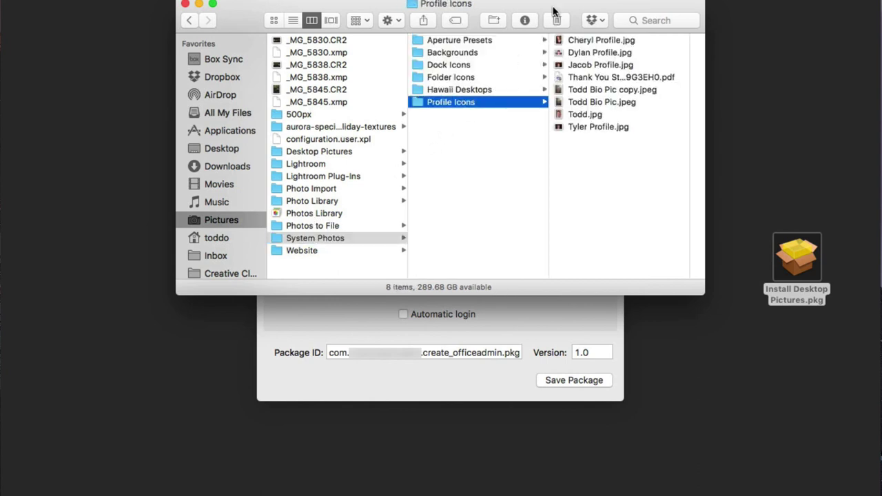
pyautogui.moveTo(555, 10); pyautogui.dragTo(305, 120)
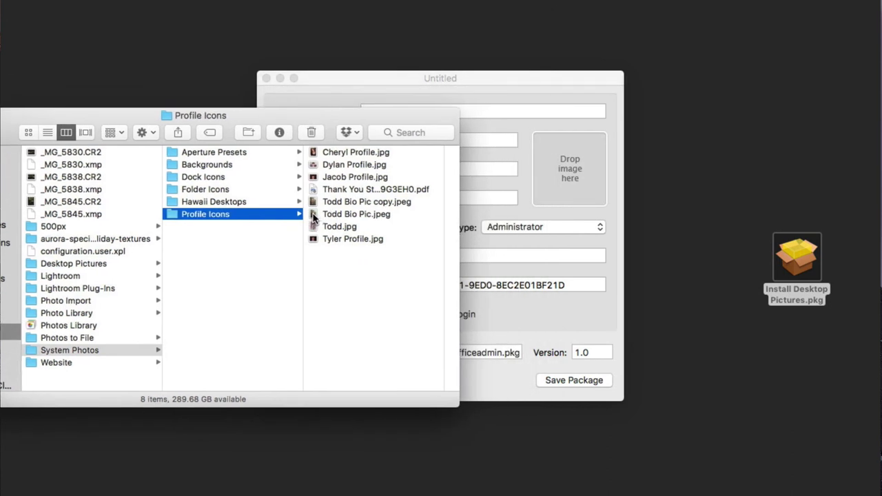
pyautogui.moveTo(315, 215); pyautogui.dragTo(574, 170)
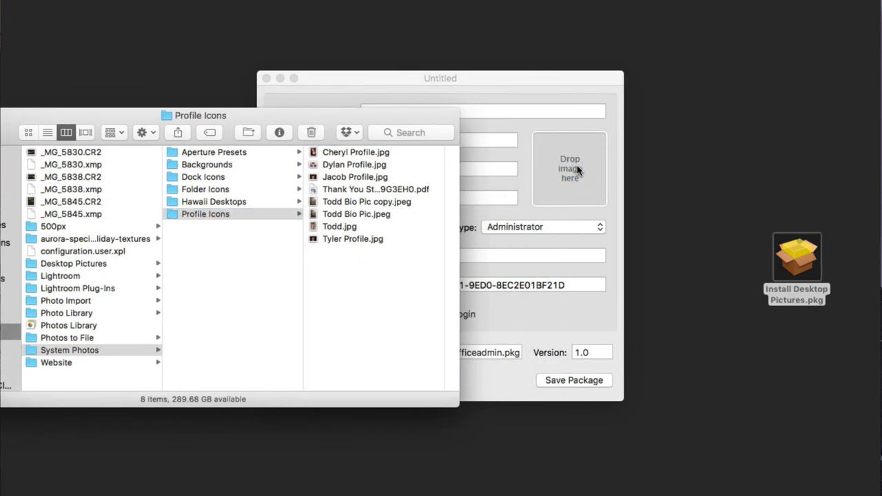
pyautogui.click(480, 78)
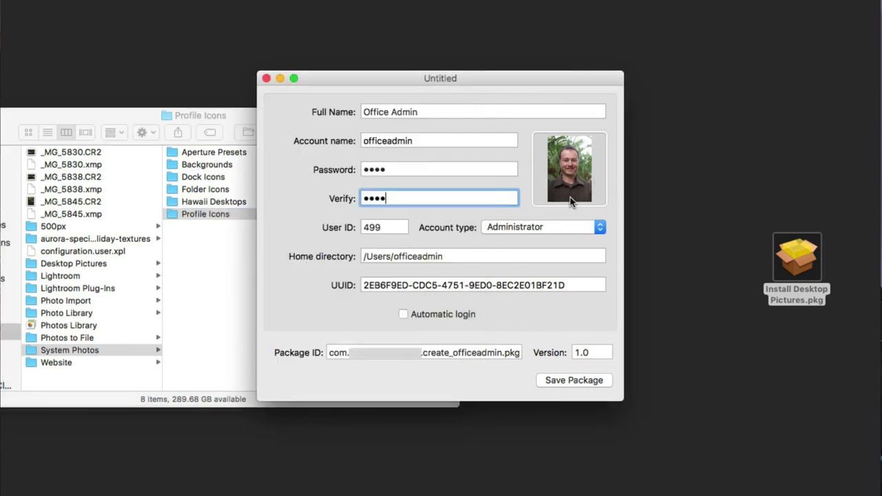
pyautogui.moveTo(77, 118); pyautogui.dragTo(163, 117)
pyautogui.click(27, 117)
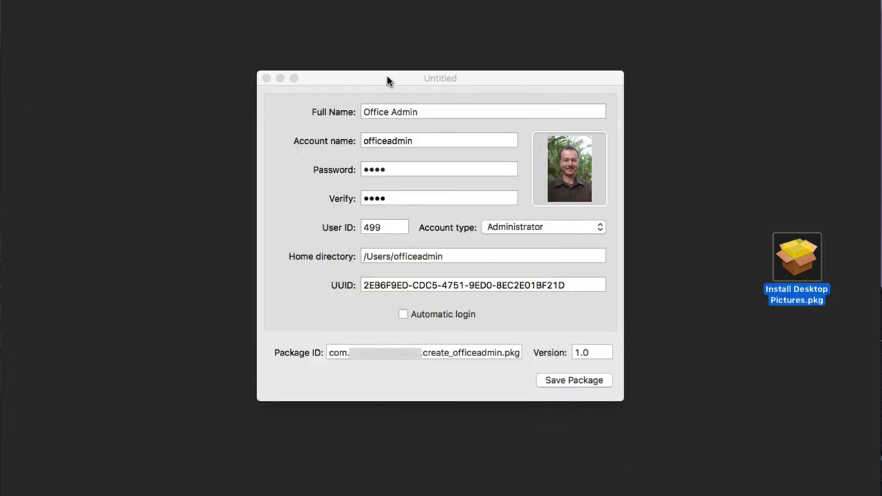
pyautogui.click(388, 79)
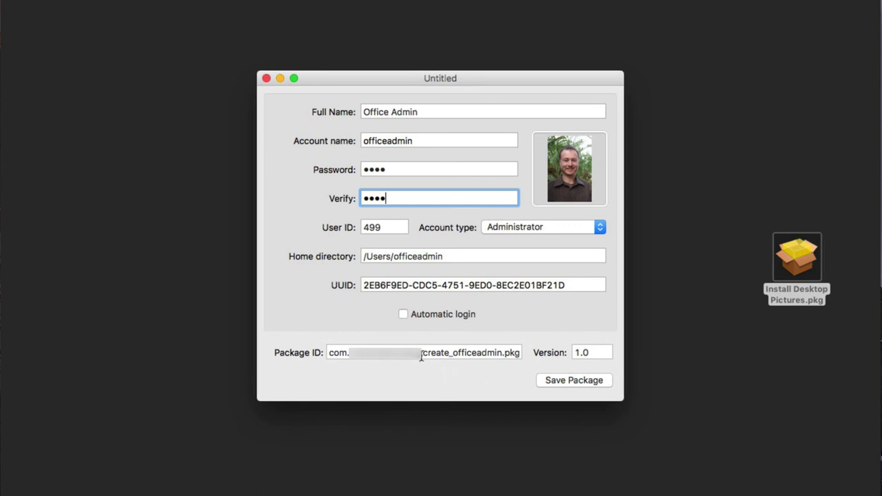
# - Change the package ID to com.server.create_officeadmin.pkg and save the package as create_officeadmin-1.0 in Desktop — iCloud
pyautogui.moveTo(421, 354); pyautogui.dragTo(350, 354)
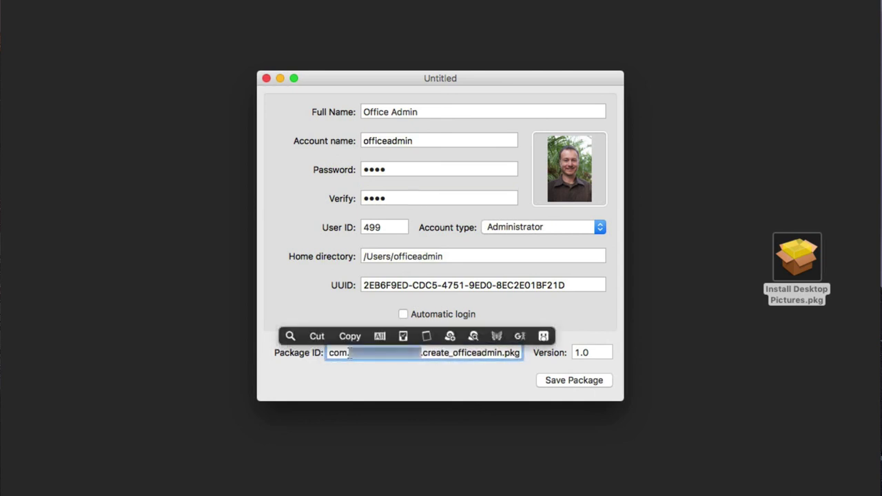
pyautogui.write('company')
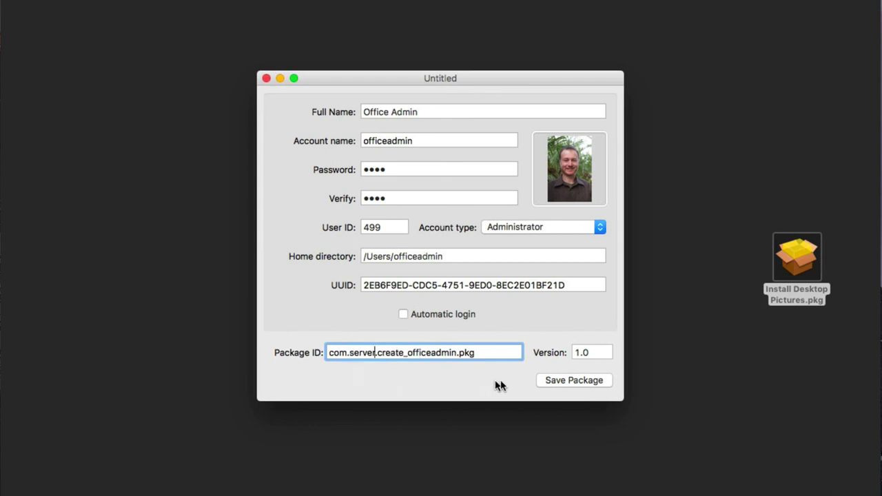
pyautogui.click(565, 381)
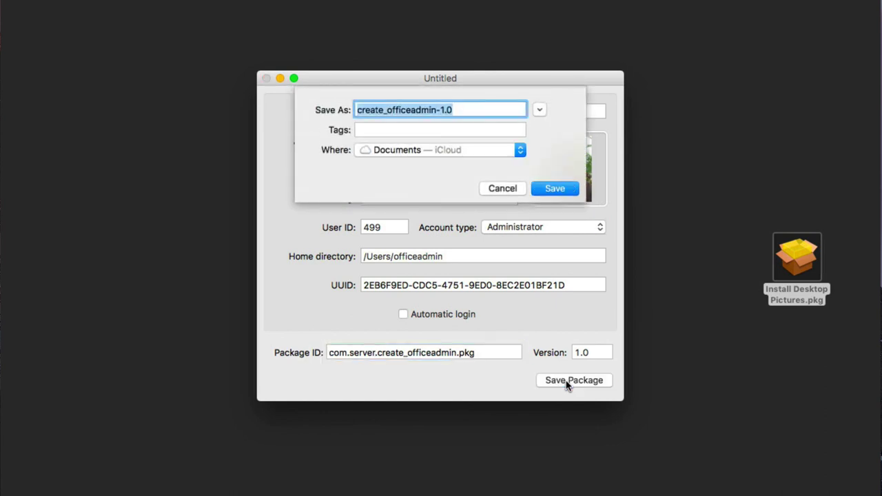
pyautogui.click(520, 151)
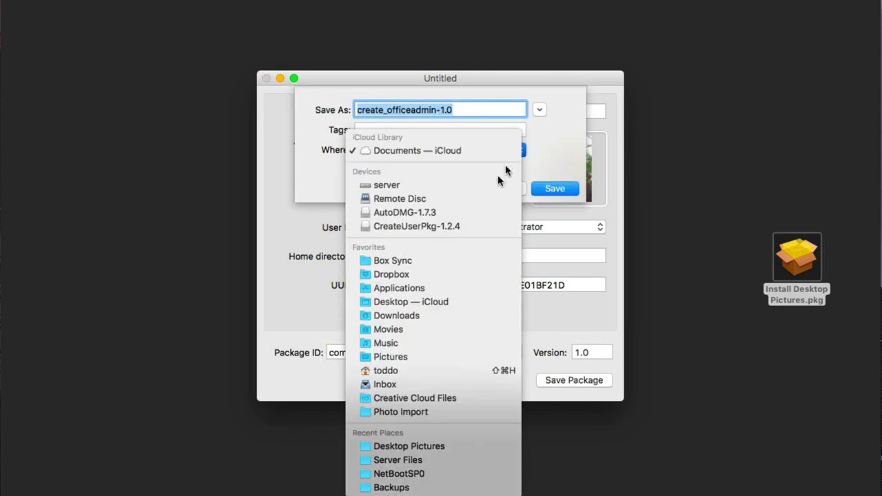
pyautogui.click(445, 302)
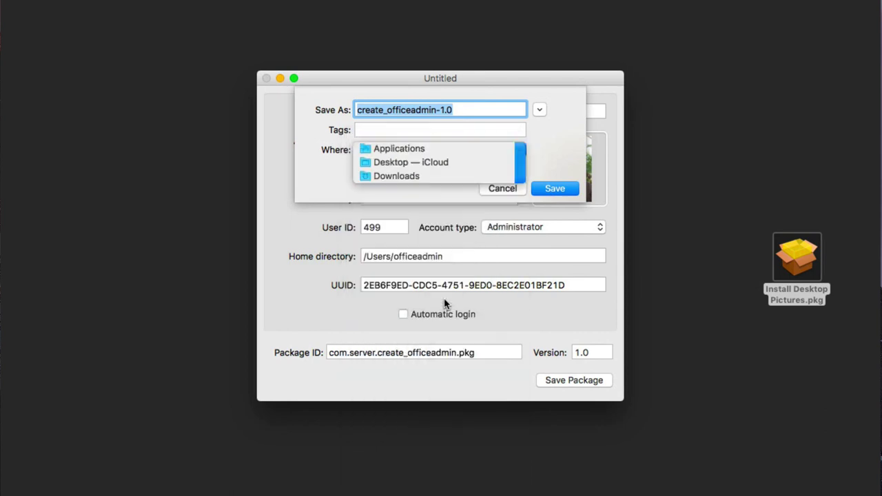
pyautogui.click(554, 188)
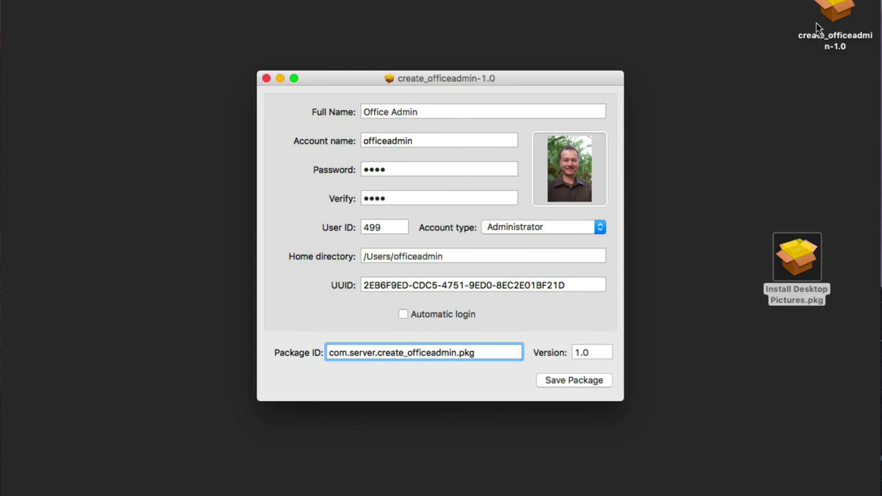
# - Place create_officeadmin-1.0 directly below Install Desktop Pictures.pkg on the desktop and minimize the CreateUserPkg window
pyautogui.moveTo(834, 10); pyautogui.dragTo(793, 332)
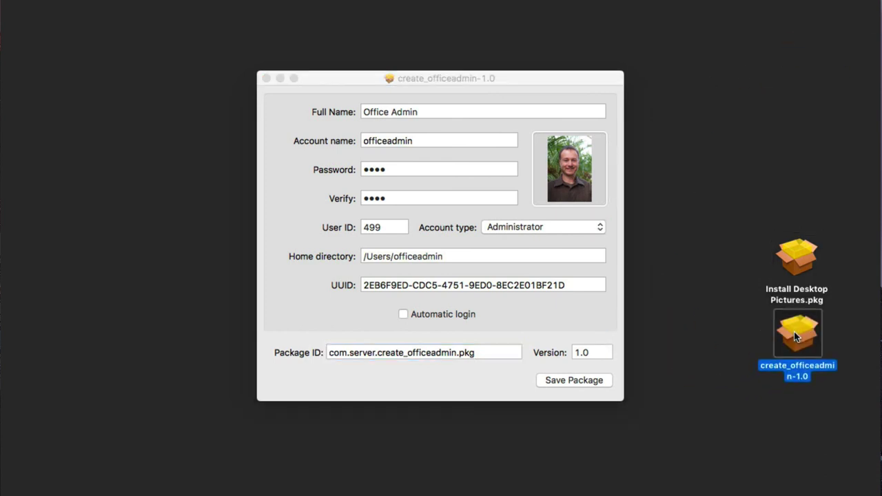
pyautogui.click(280, 79)
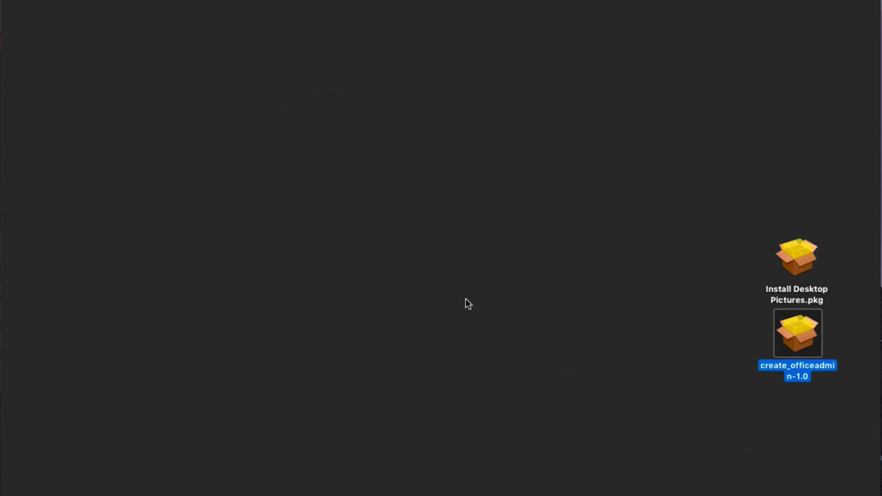